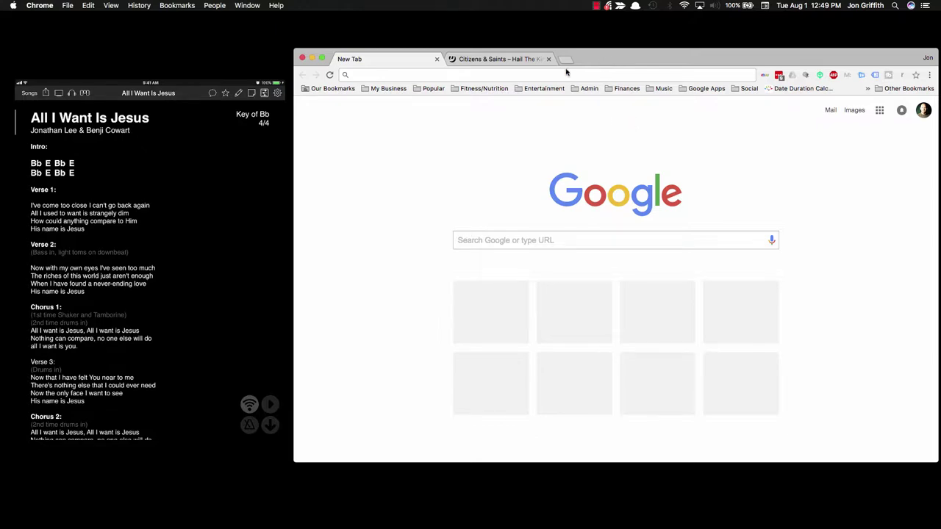
mouse_move(175, 205)
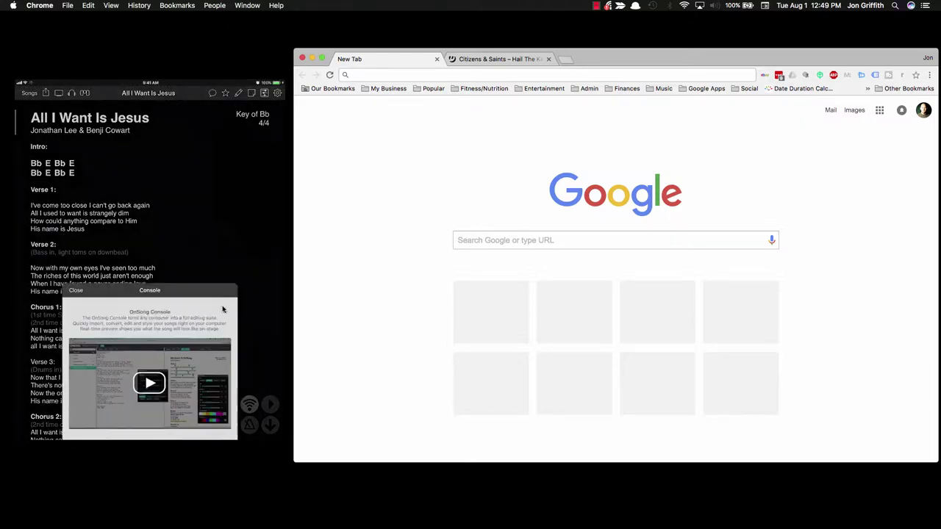
mouse_move(117, 352)
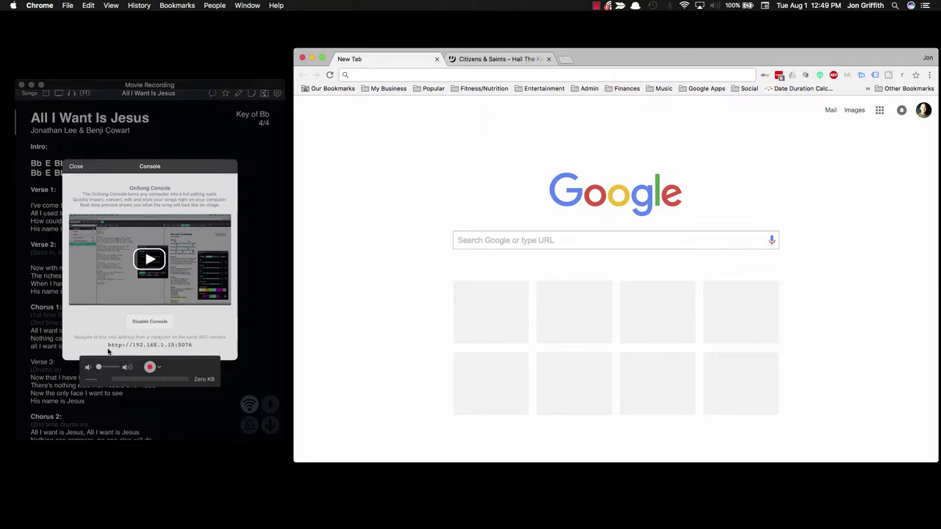
click(468, 74)
text(http:)
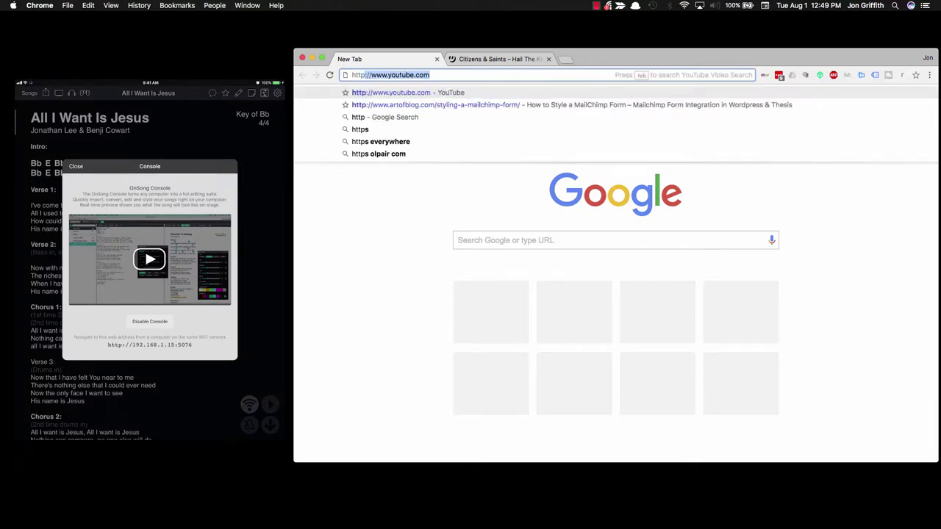
text(//192)
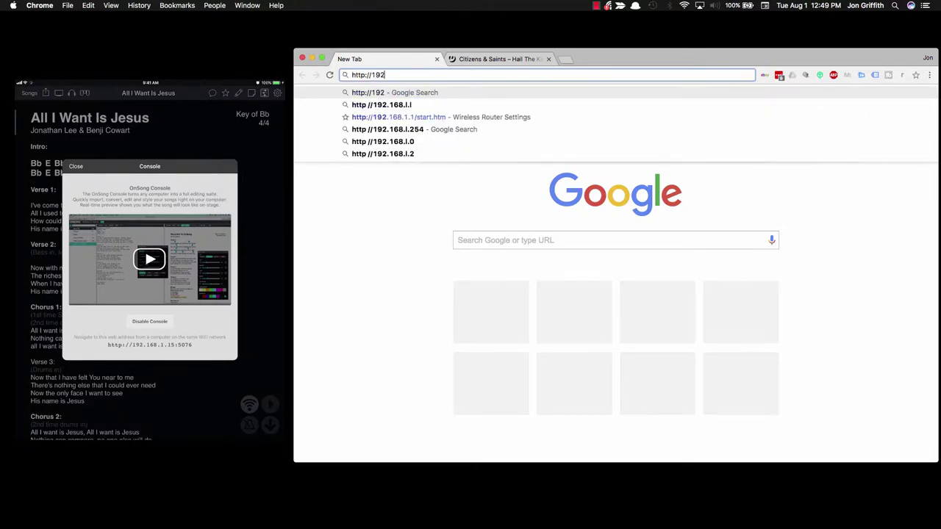
text(.168.1.15:)
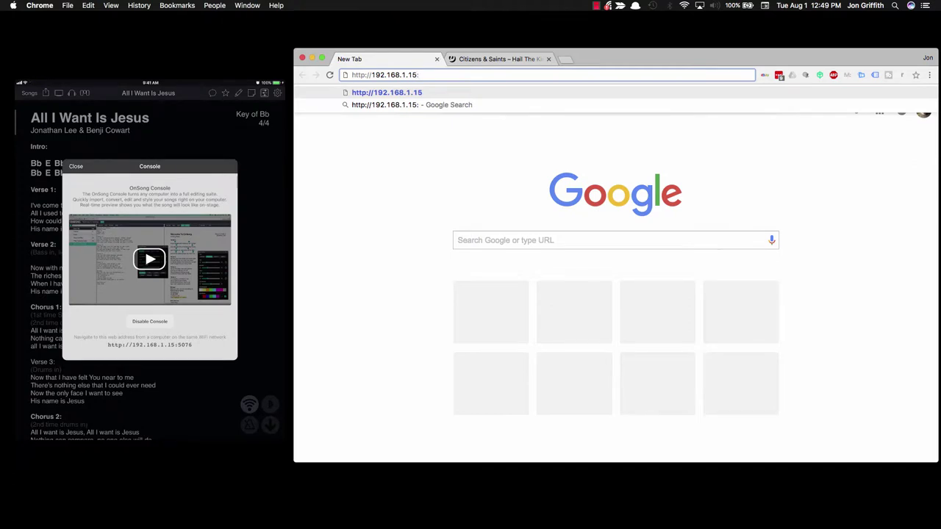
text(5076)
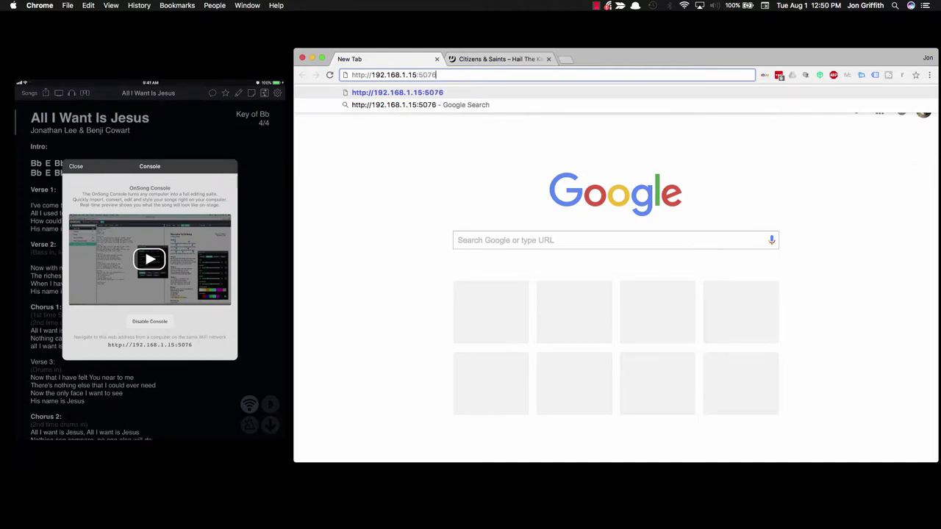
key(Return)
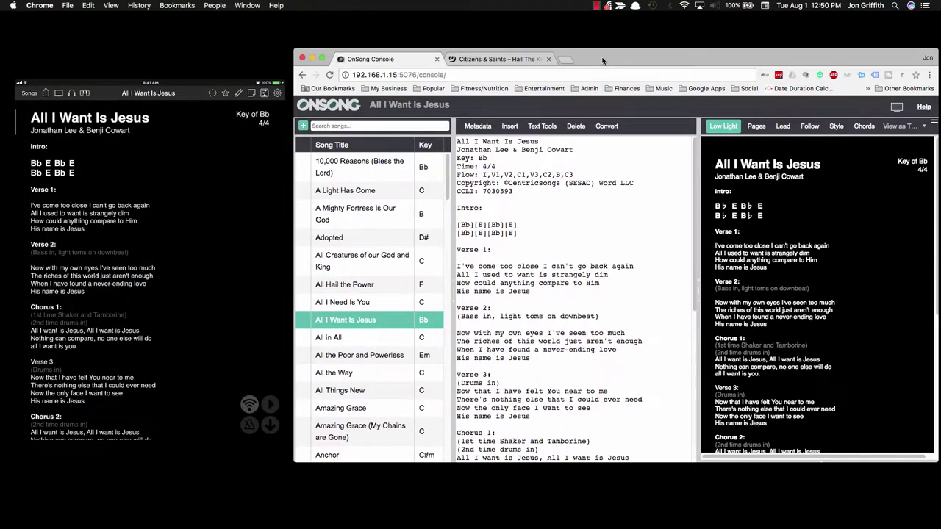
Search the song library for 'hail', then bring up the Add Songs palette.
click(379, 125)
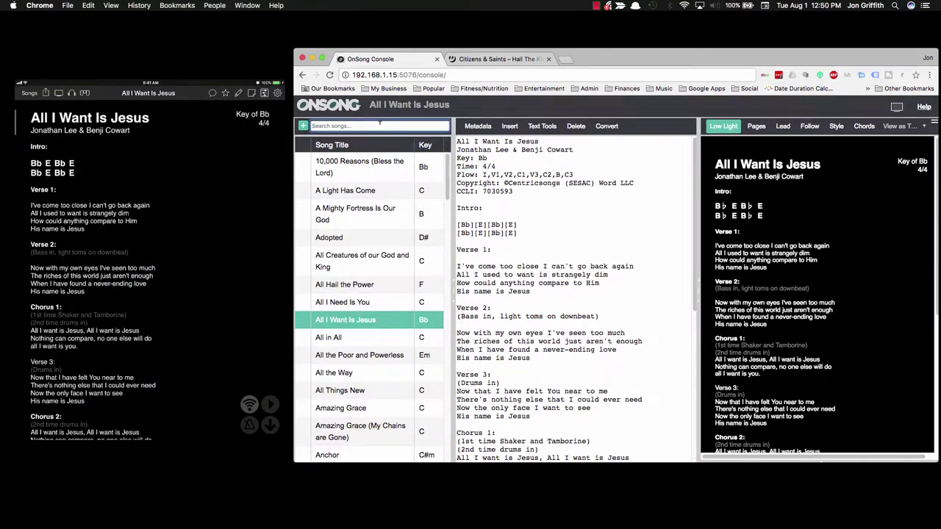
text(hail)
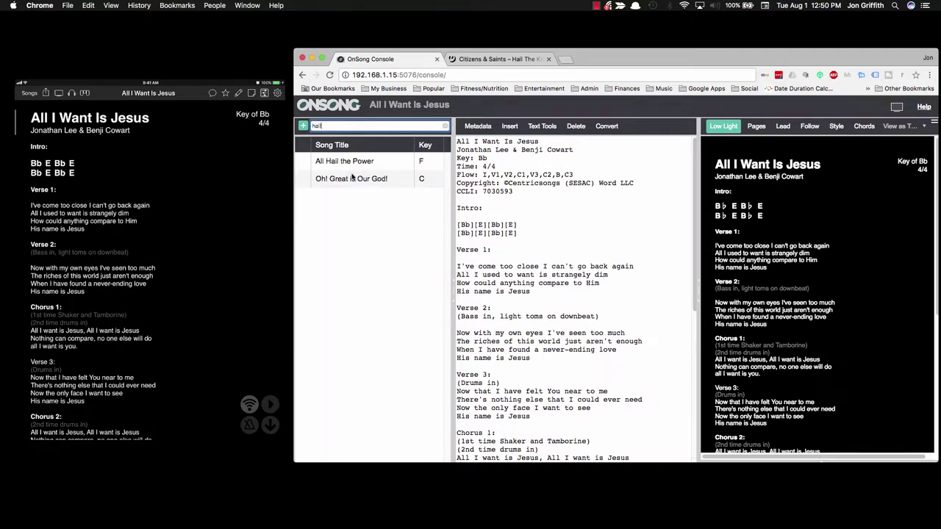
click(303, 129)
Create a new OnSong song titled 'Hail The King' with artist Citizens & Saints.
click(303, 127)
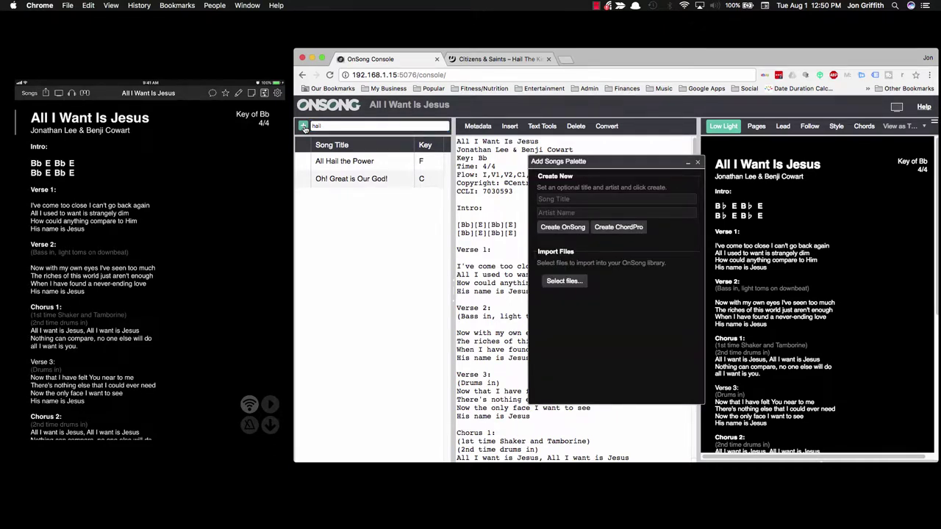
click(583, 199)
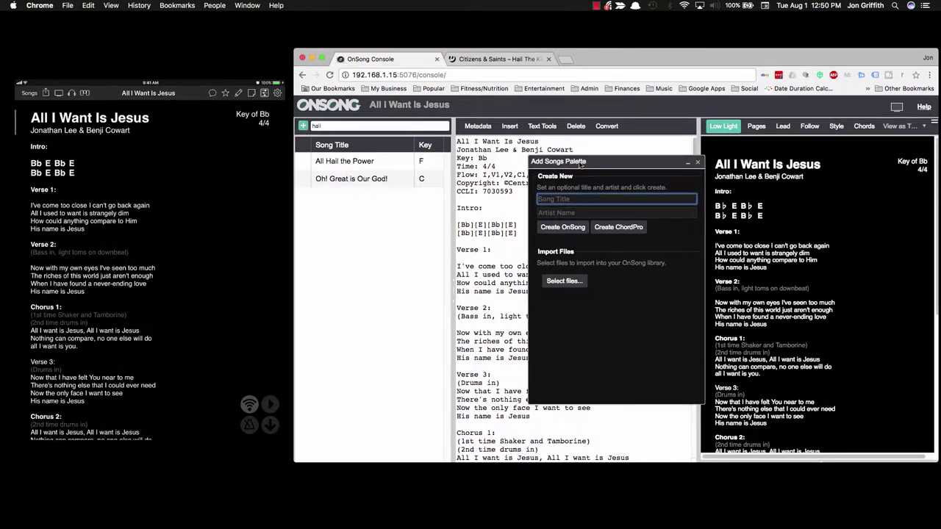
key(Down)
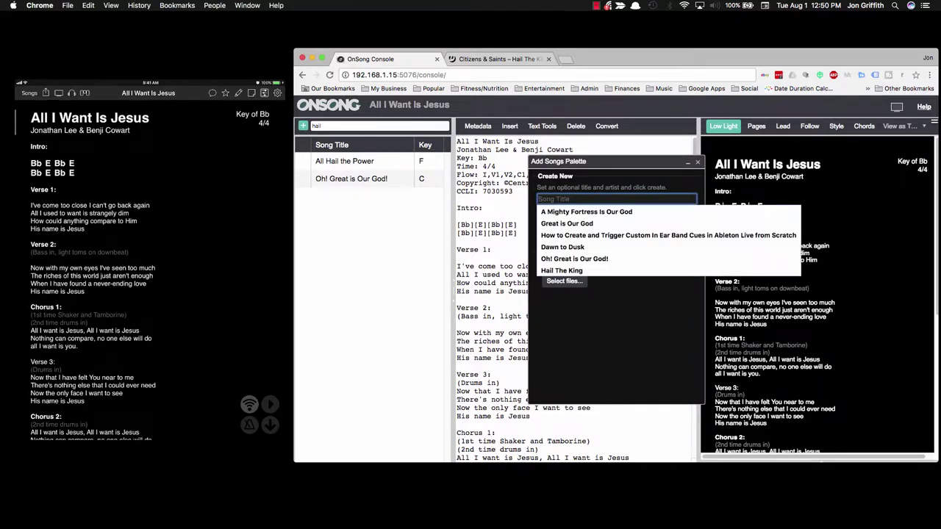
text(Hail)
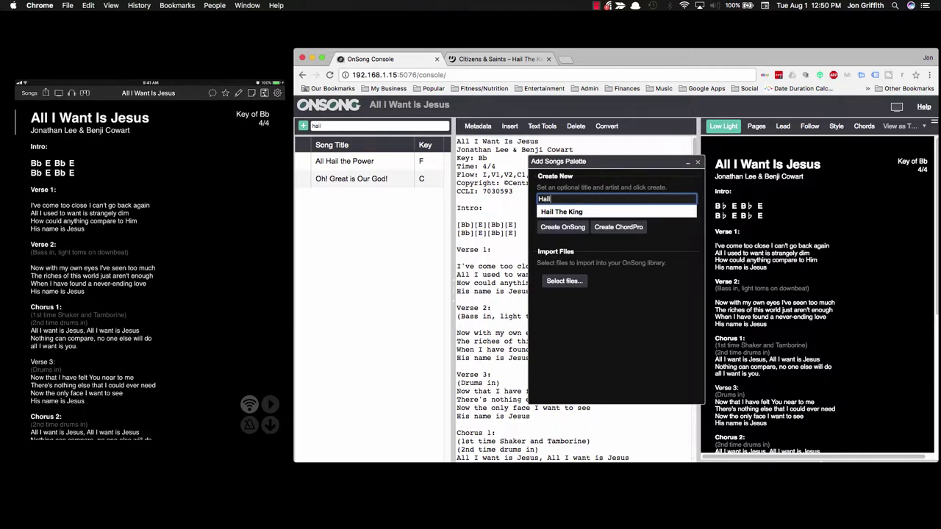
key(Down)
key(Tab)
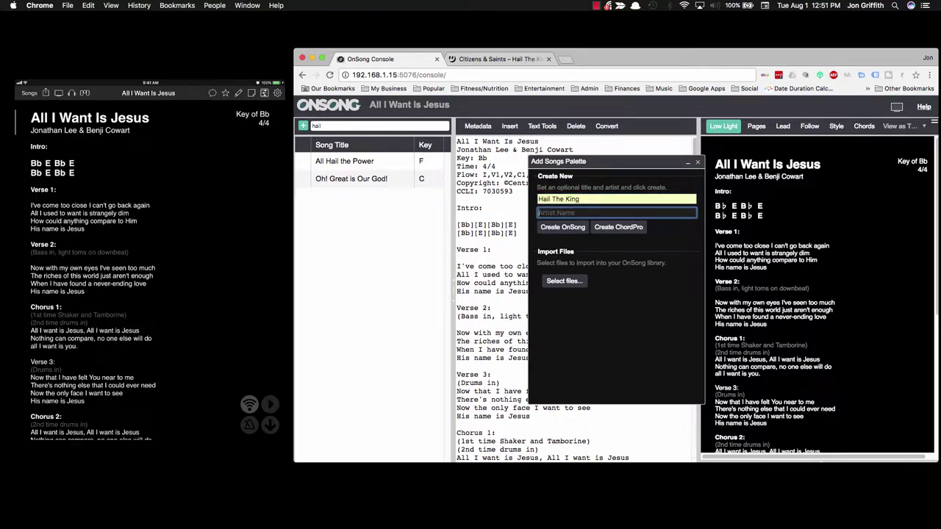
text(Citizens & Saints)
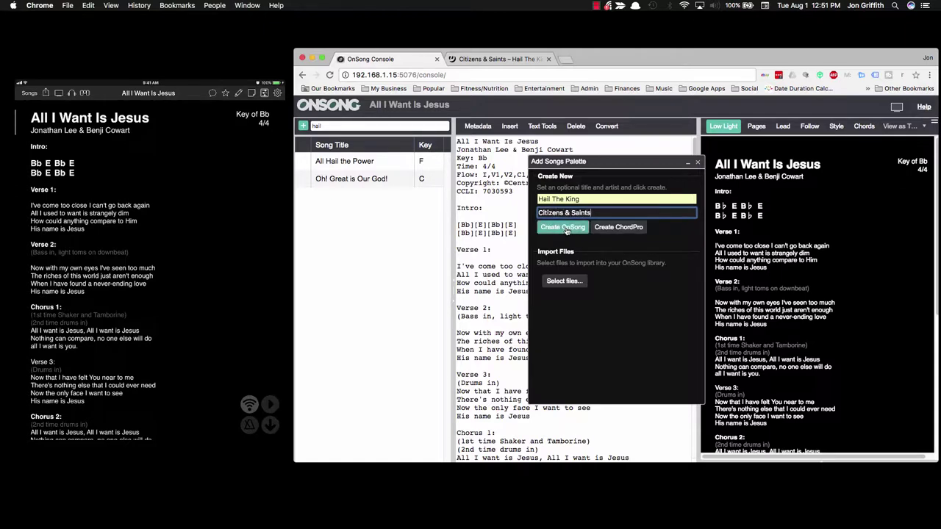
click(566, 227)
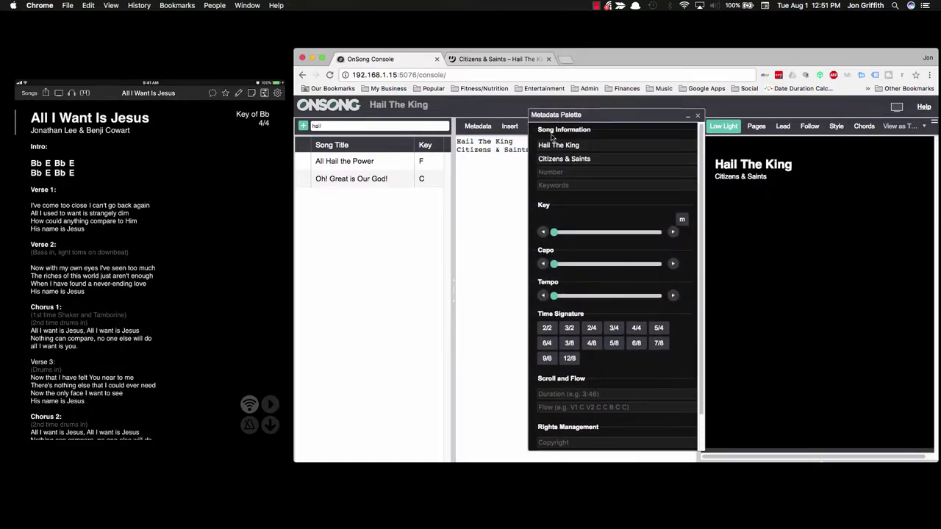
Set Hail The King's key to C and its time signature to 4/4.
drag(583, 117, 570, 110)
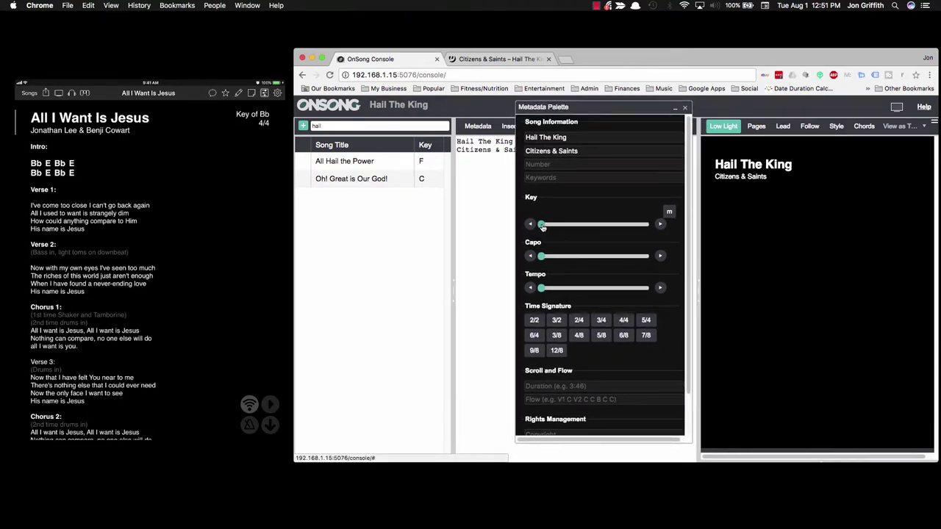
drag(542, 226, 546, 226)
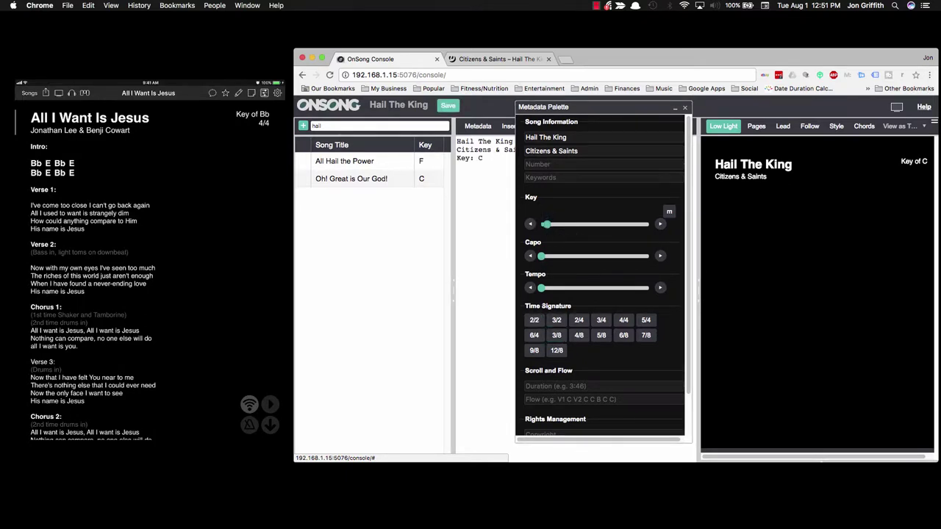
click(624, 321)
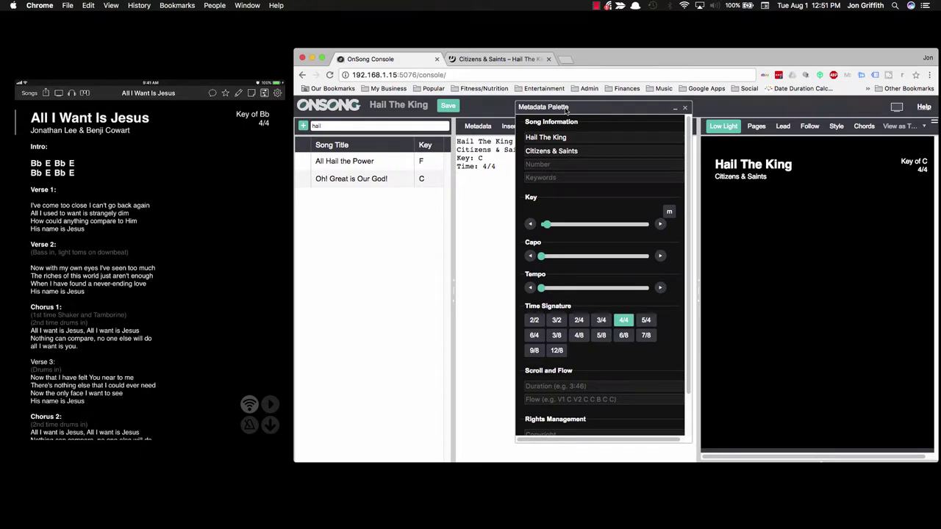
click(588, 386)
scroll(672, 299, down, 2)
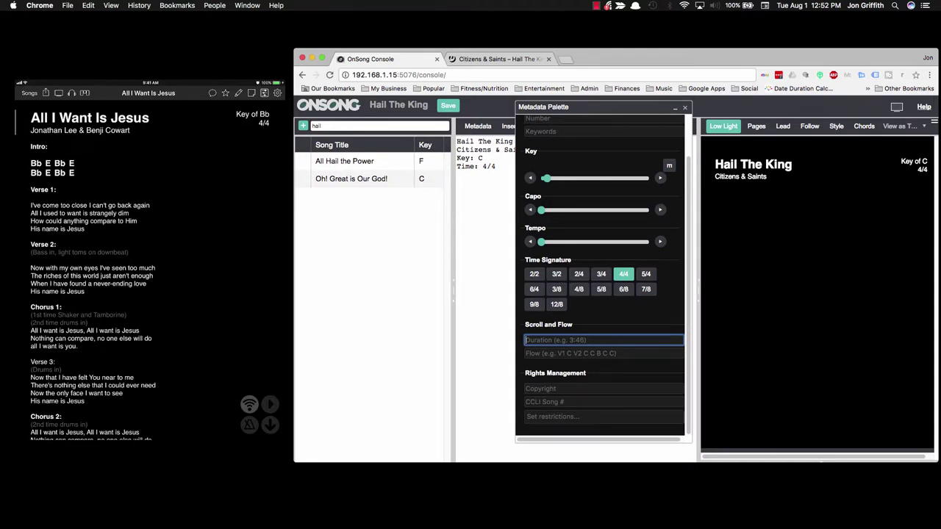
Enter the flow I,V1,C,V2,R,B,R,R and commit it as a Flow line in the song text.
click(570, 353)
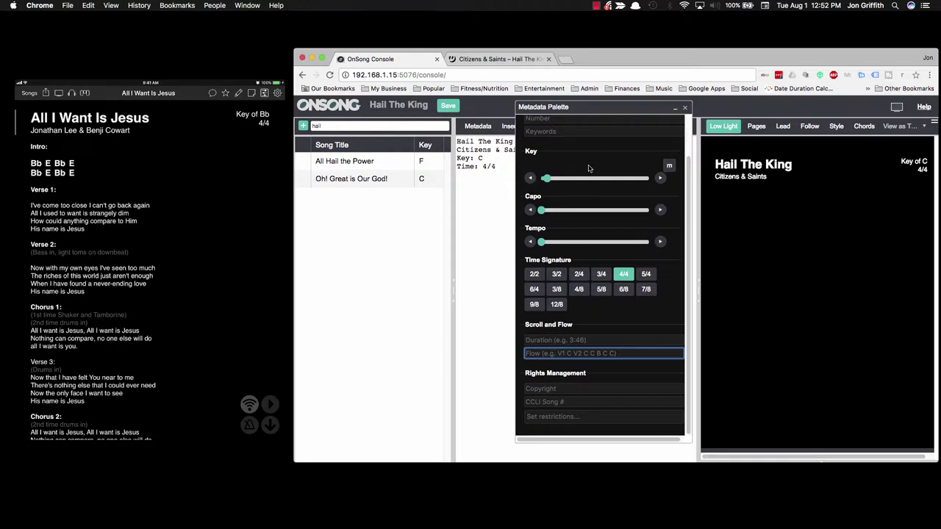
drag(595, 113, 818, 118)
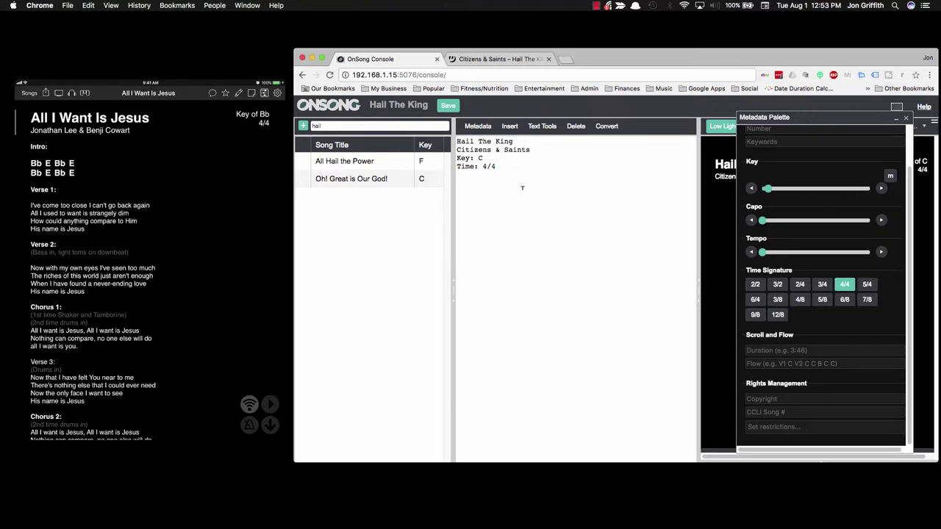
click(522, 189)
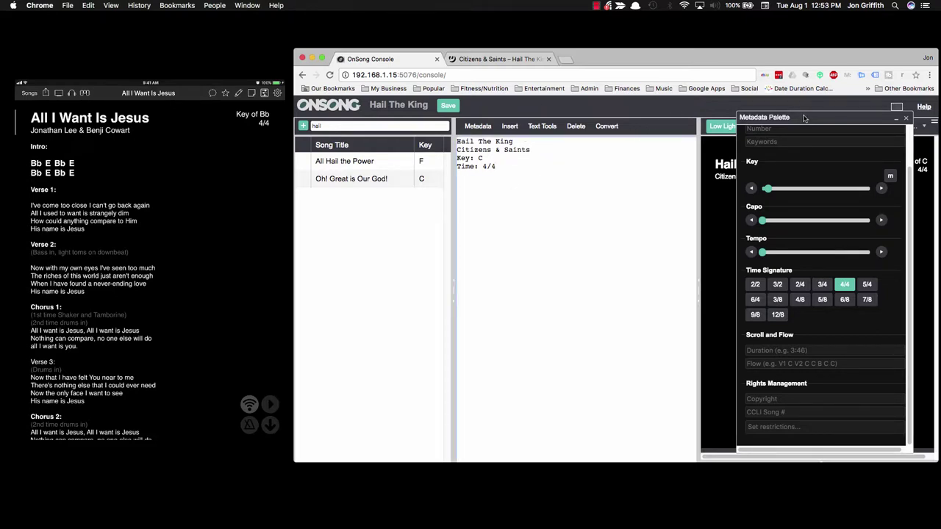
click(764, 364)
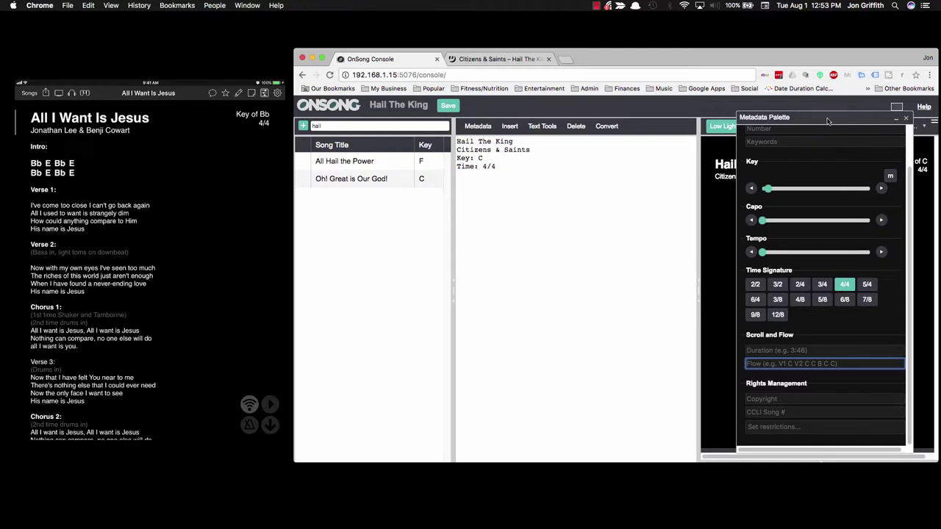
drag(827, 121, 799, 113)
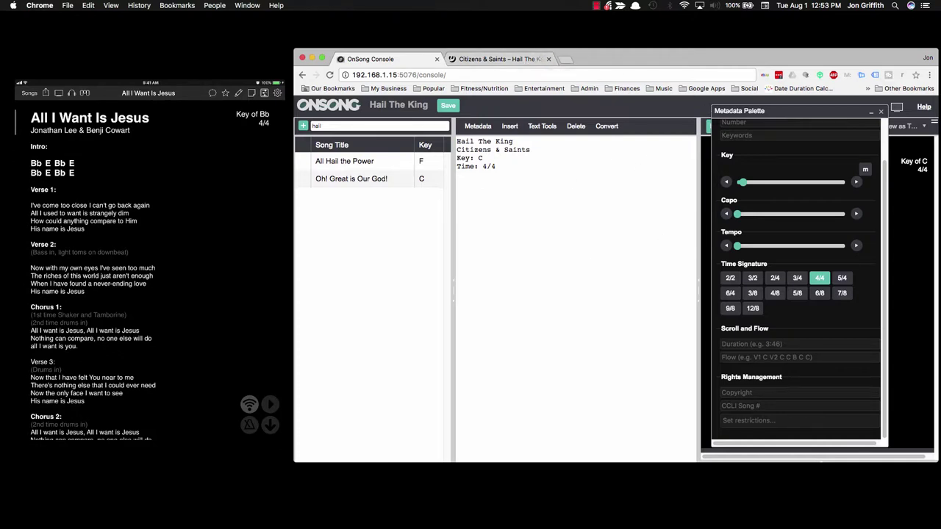
click(724, 357)
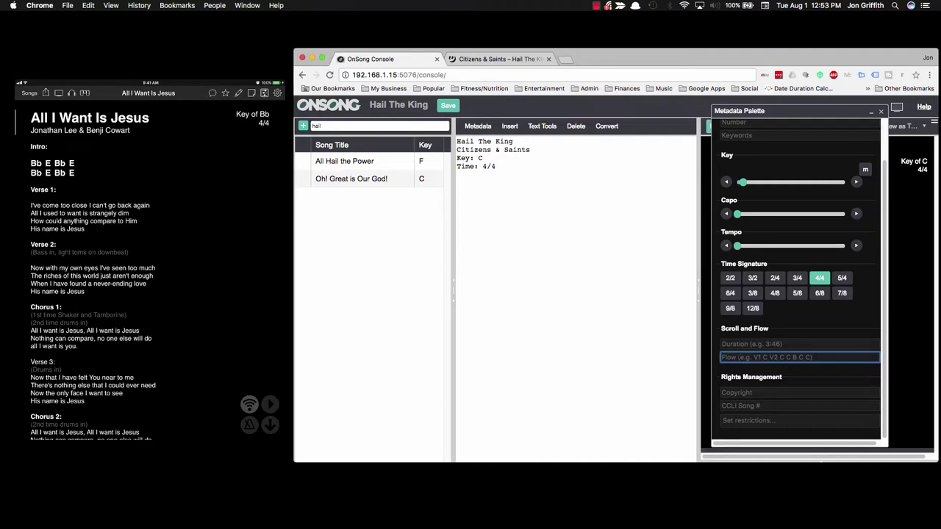
text(I)
text(,VI)
text(,C)
text(,V2,)
text(R)
text(,B)
text(,R,R)
click(603, 245)
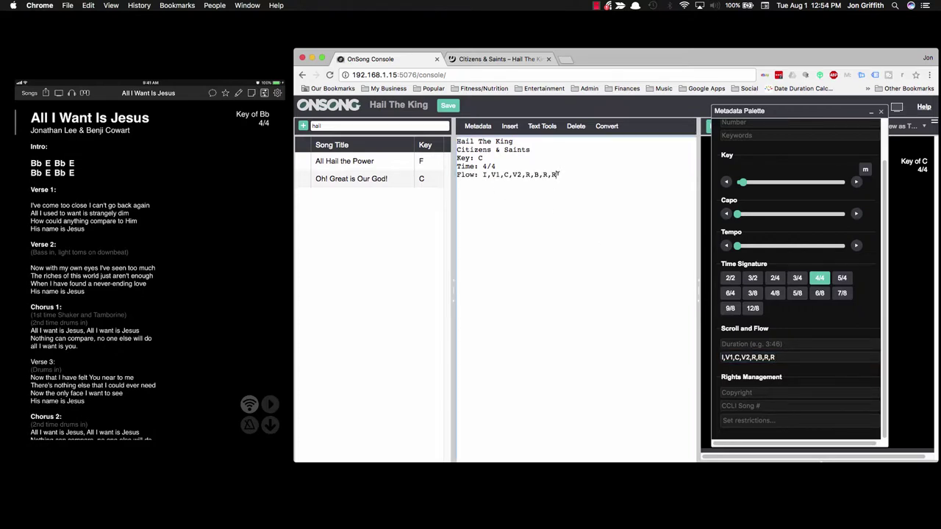
key(Return)
Enter the song's CCLI number in the Metadata Palette, correcting a mistyped entry.
click(800, 393)
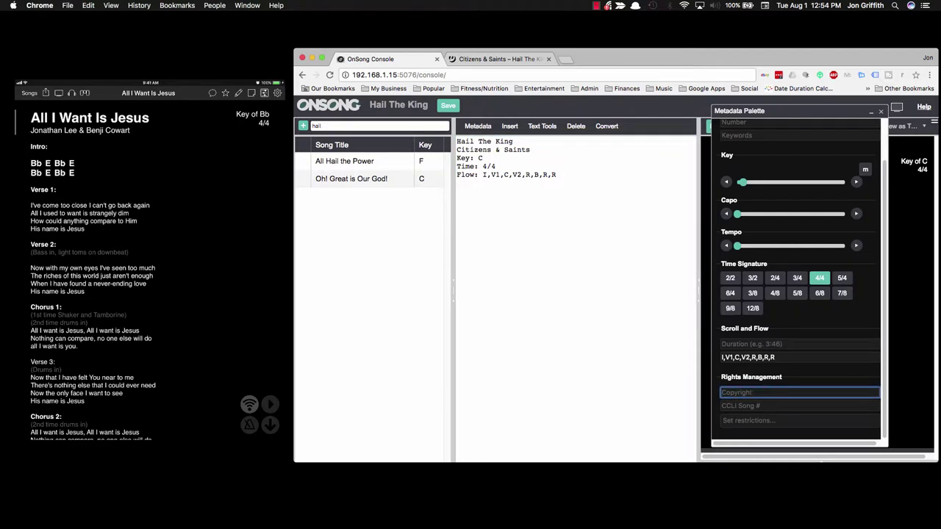
click(800, 406)
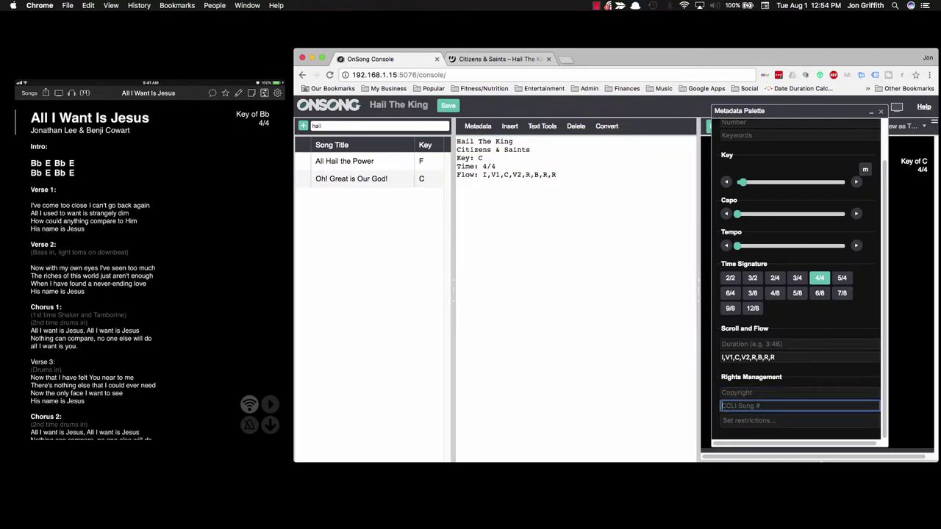
text(6)
text(545)
text(484)
key(BackSpace)
key(BackSpace)
key(BackSpace)
key(BackSpace)
key(BackSpace)
text(34383)
key(Tab)
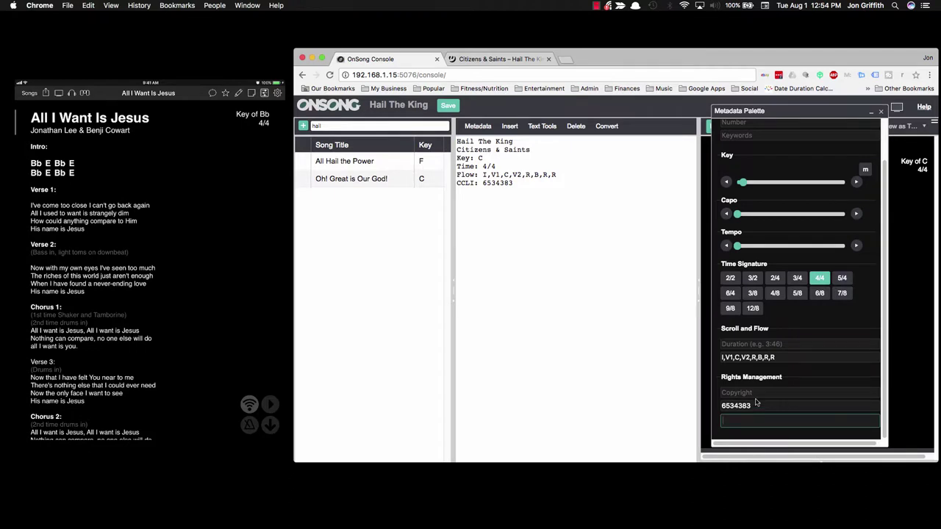
Leave restrictions empty and move the Metadata Palette off the preview and back.
key(shift+Tab)
key(shift+Tab)
drag(790, 107, 557, 131)
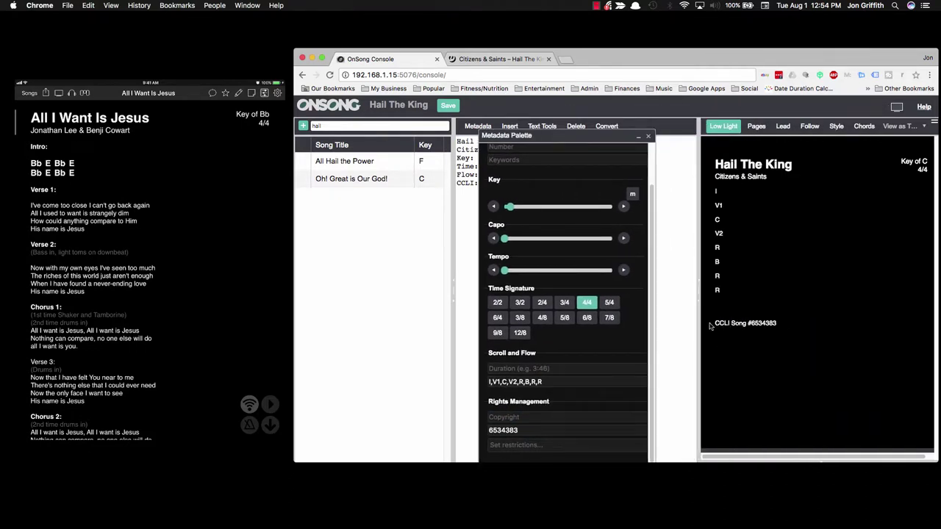
drag(588, 142, 816, 129)
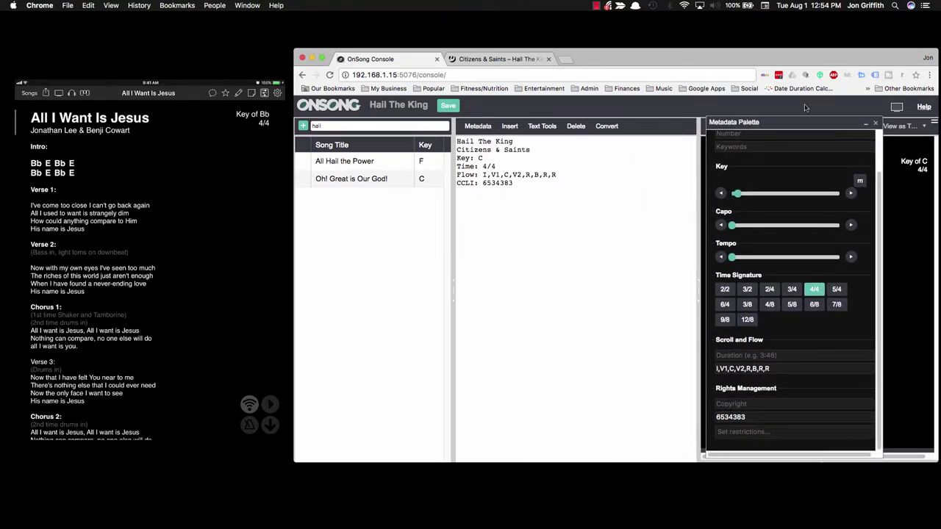
Close the Metadata Palette and position the Insert Palette over the song list.
click(875, 123)
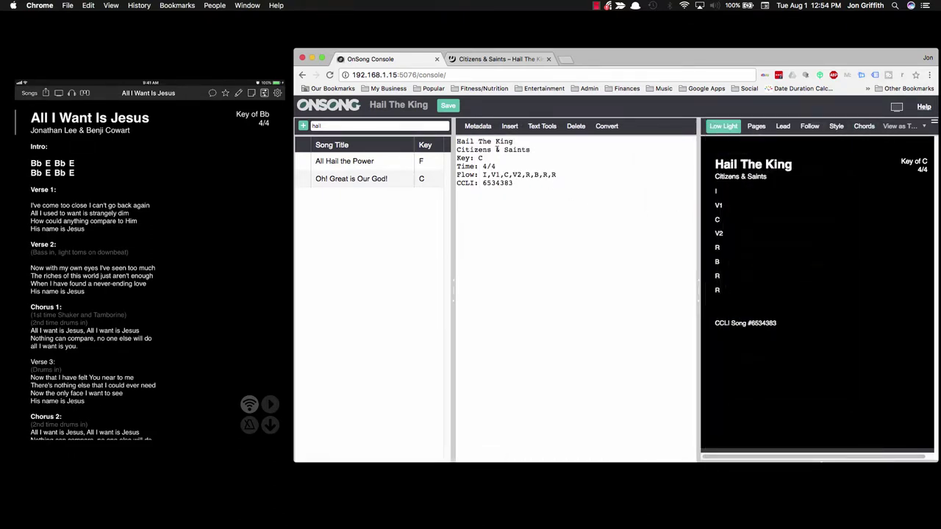
click(516, 128)
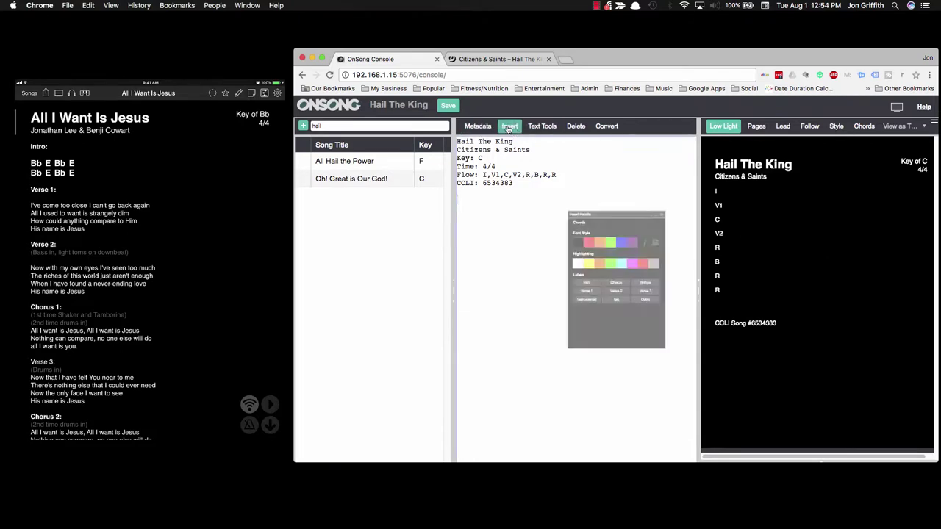
drag(585, 166, 351, 213)
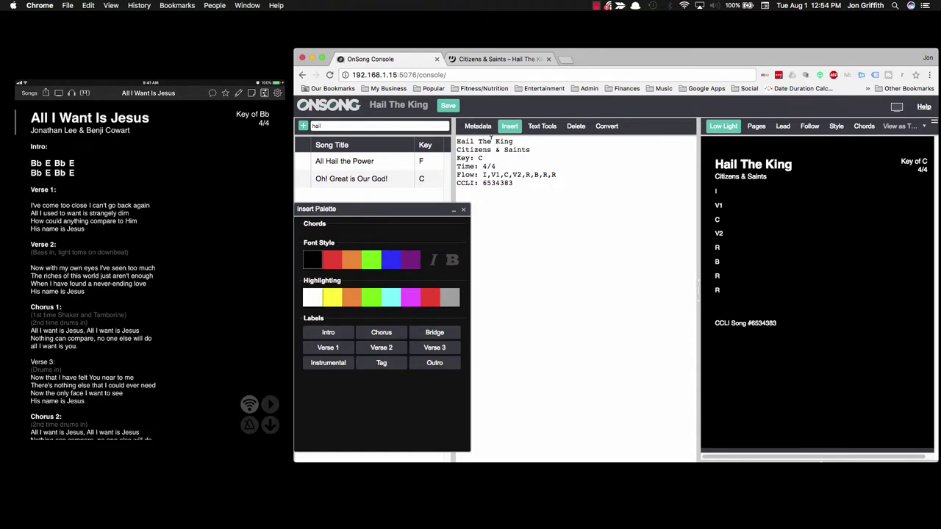
drag(458, 147, 477, 149)
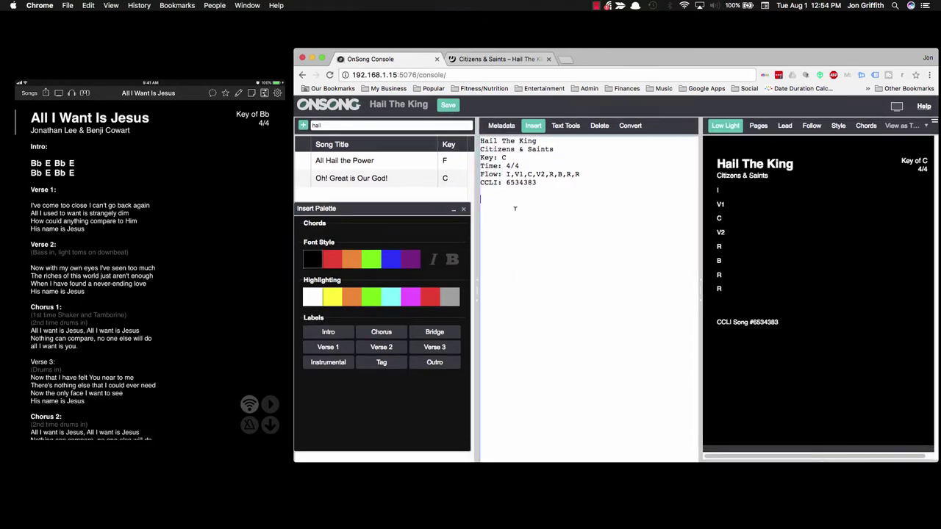
Insert Intro, Verse 1, Verse 2, Chorus and Bridge section labels on separate lines.
click(332, 333)
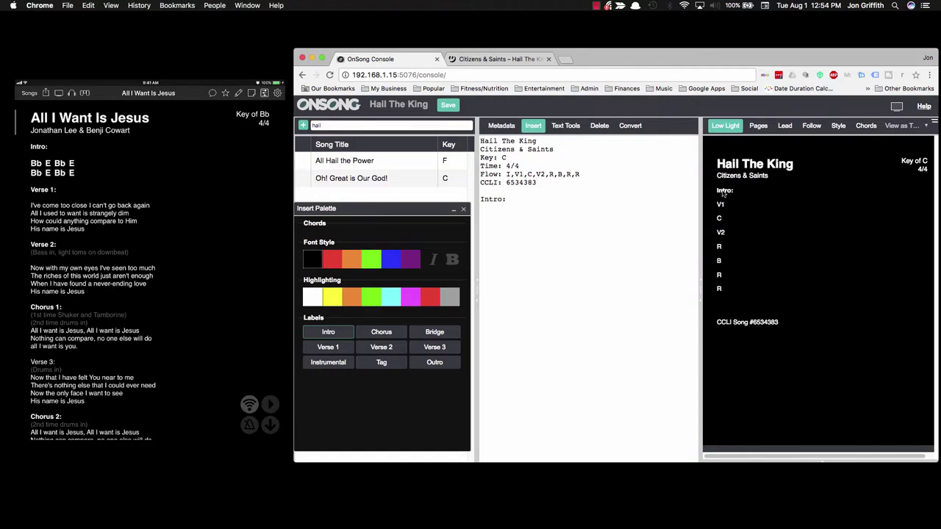
click(532, 201)
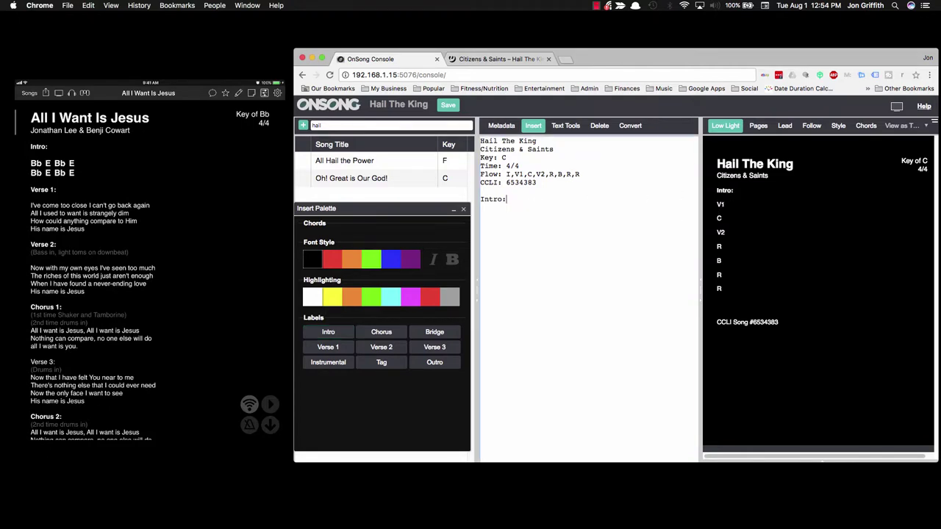
key(Return)
click(320, 354)
click(378, 352)
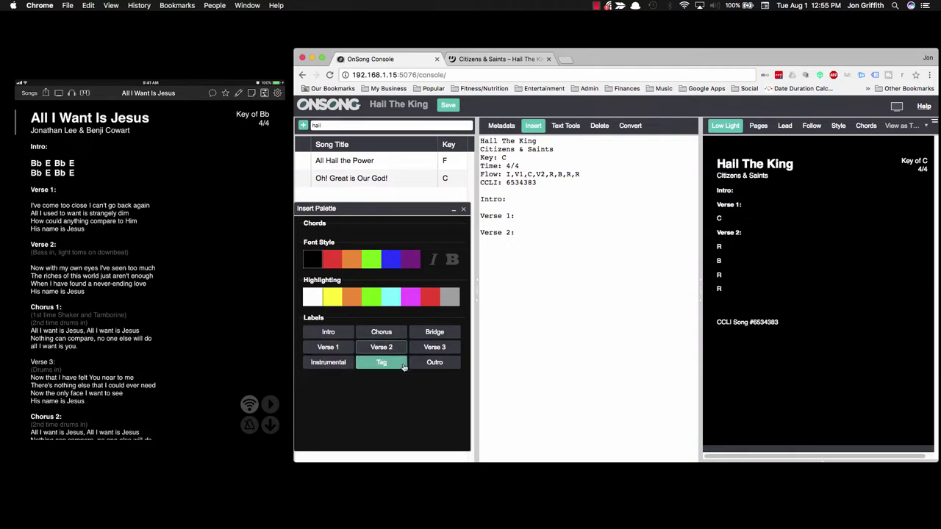
click(380, 332)
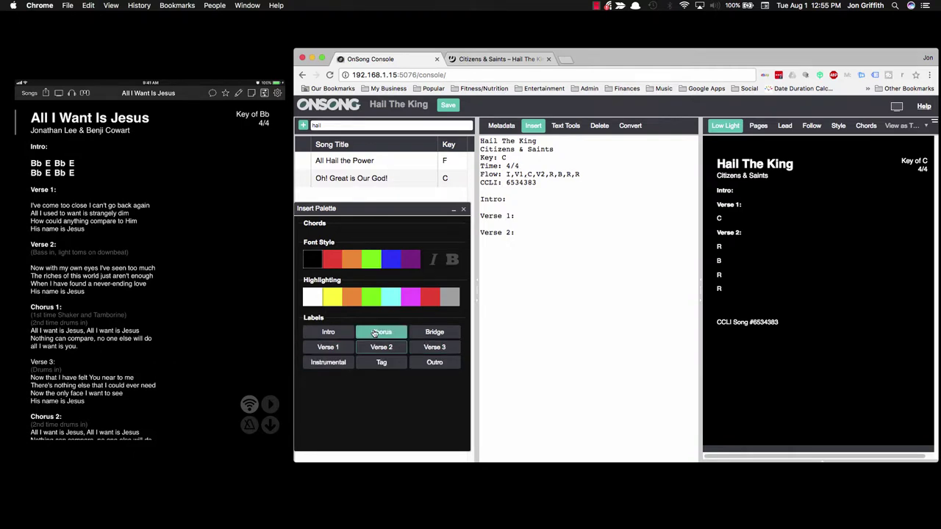
click(442, 337)
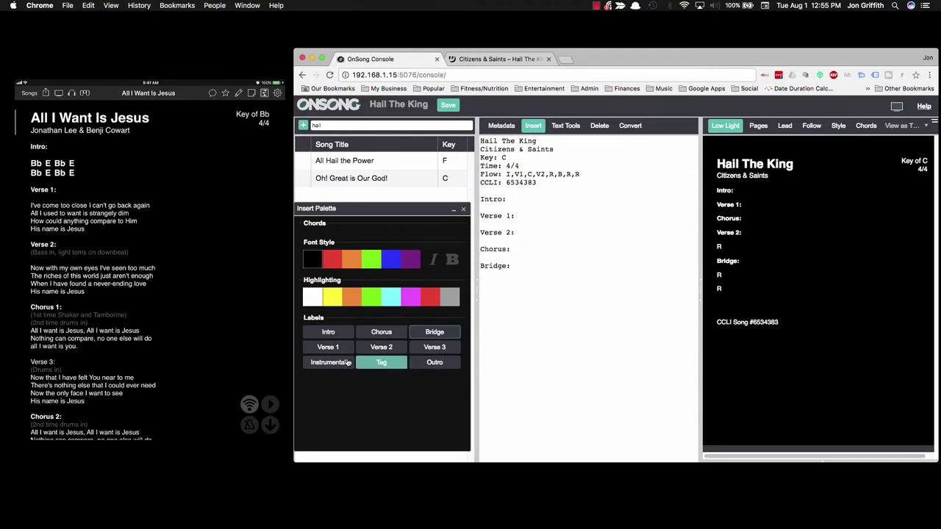
Close the Insert Palette and add a Refrain: label under Bridge:.
click(463, 209)
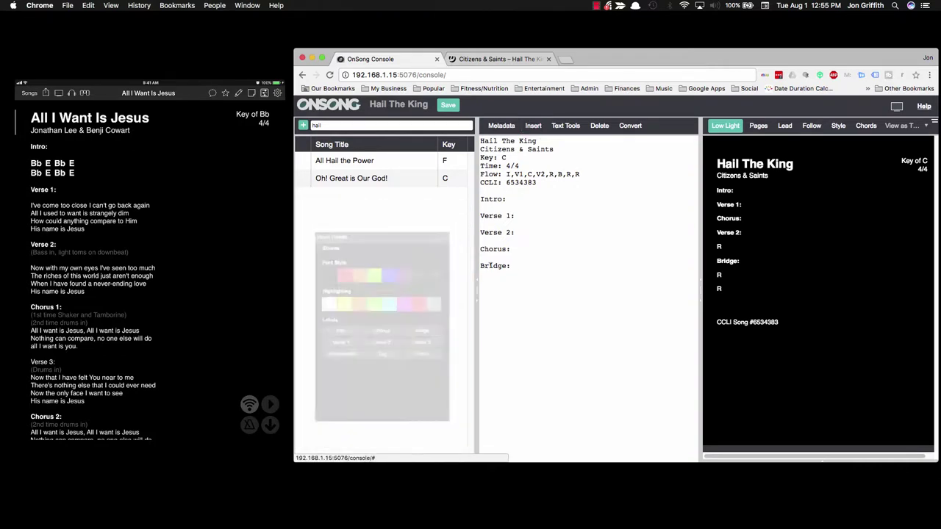
text(REFRA)
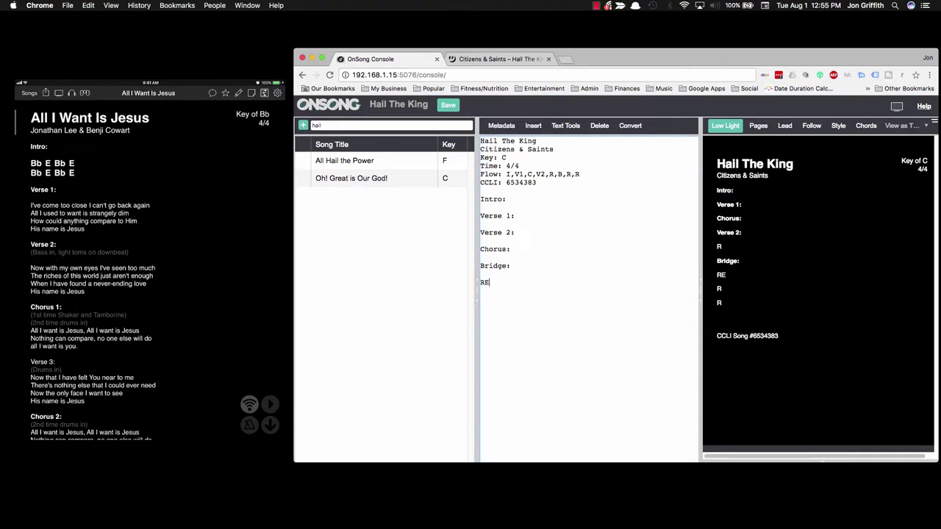
key(BackSpace)
key(BackSpace)
key(BackSpace)
key(BackSpace)
text(efrain:)
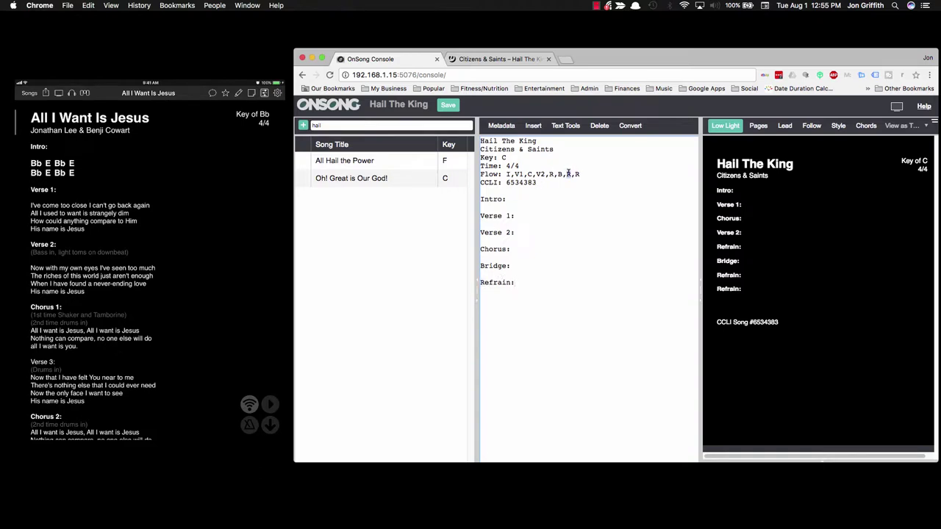
Change the flow line's first entry from I to Intr.
click(510, 175)
text(ntro)
key(BackSpace)
Add a test line 'something in here' under Intro:.
click(510, 199)
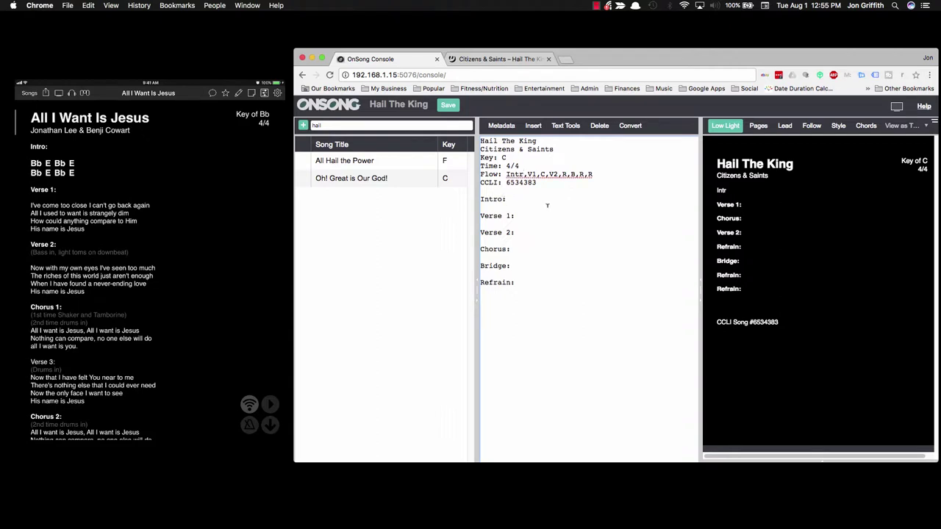
key(Return)
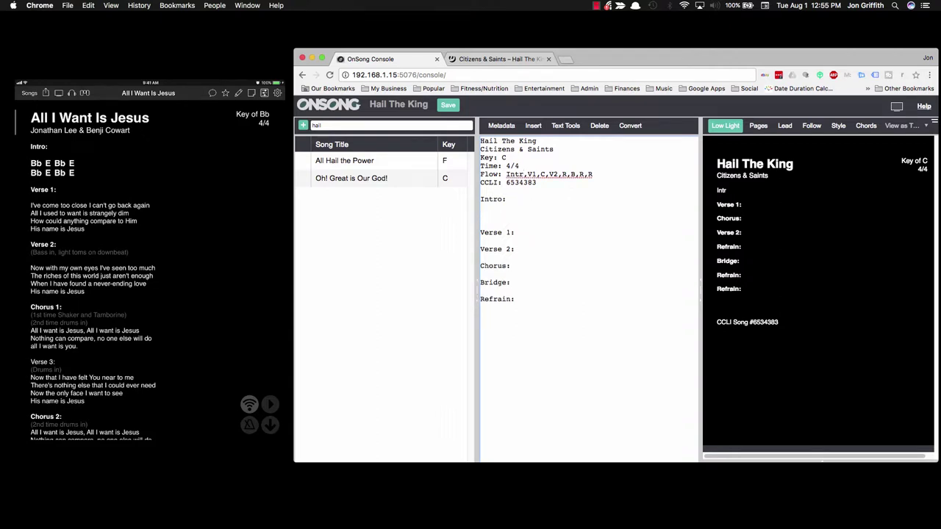
text(something in here)
Revert the flow line's first entry back to I.
click(525, 174)
text(o)
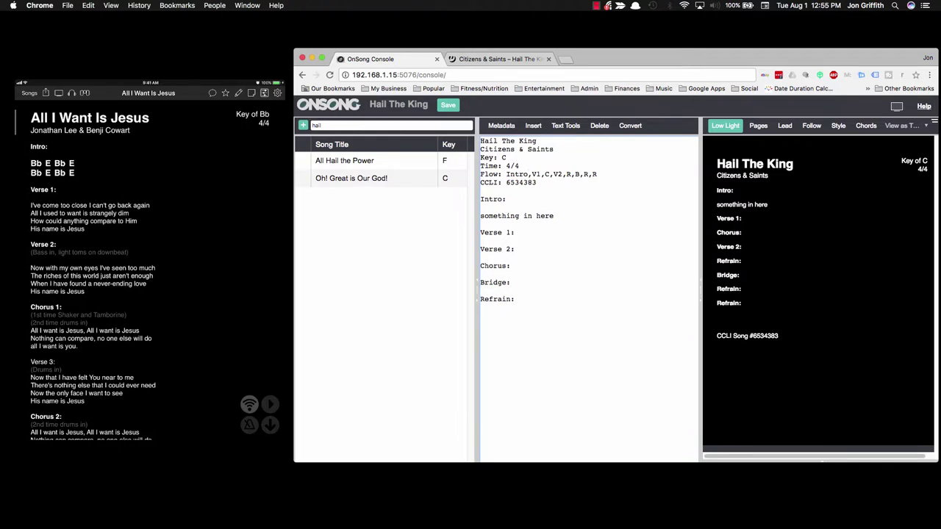
key(BackSpace)
key(BackSpace)
key(BackSpace)
key(BackSpace)
Delete the test text, leaving an empty line under Intro:.
click(505, 200)
drag(556, 216, 480, 216)
key(BackSpace)
key(BackSpace)
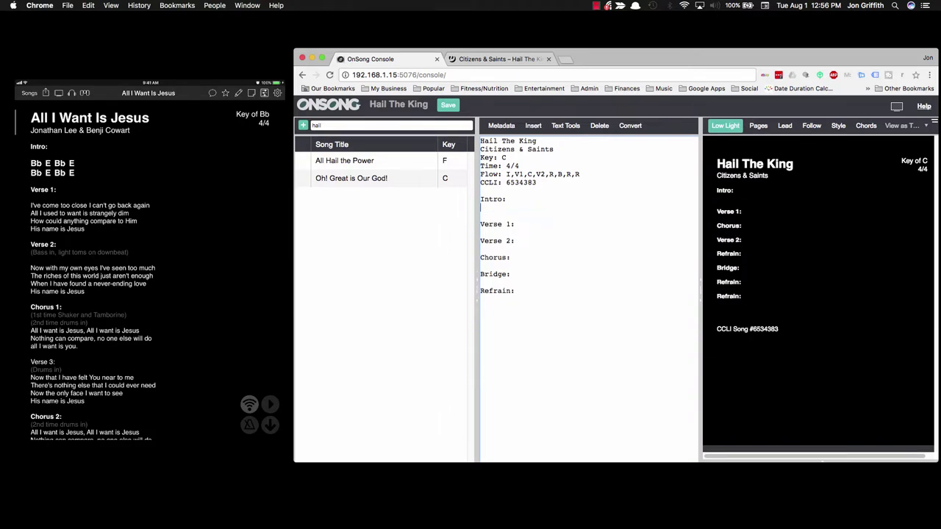
key(Return)
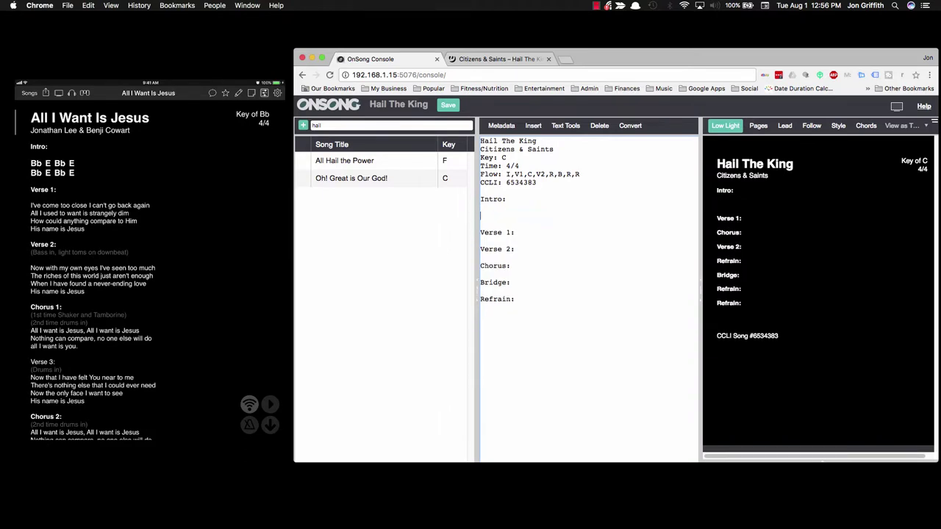
Select the Genius lyrics from Verse 1 through the final Chorus 2, then return to OnSong Console.
click(483, 60)
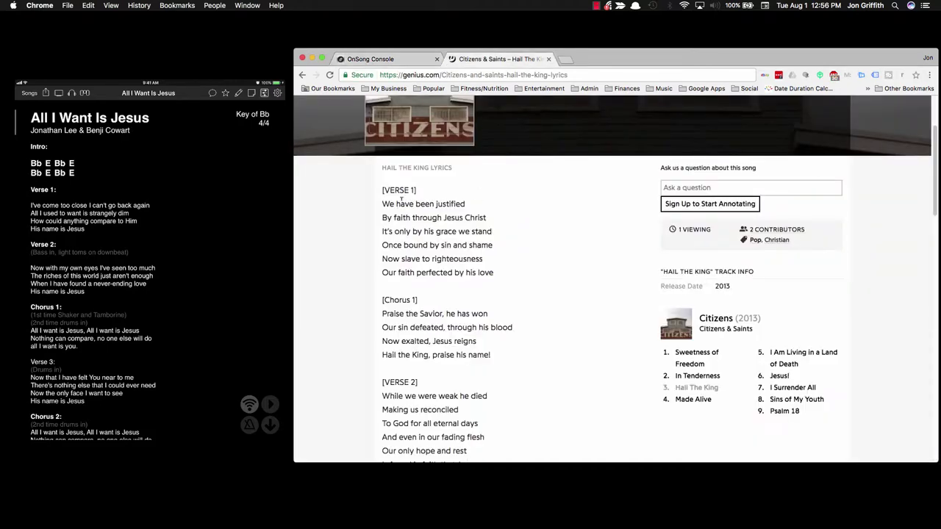
mouse_move(382, 199)
mouse_down()
mouse_move(486, 219)
mouse_move(429, 314)
mouse_up()
scroll(428, 312, down, 3)
scroll(429, 312, down, 13)
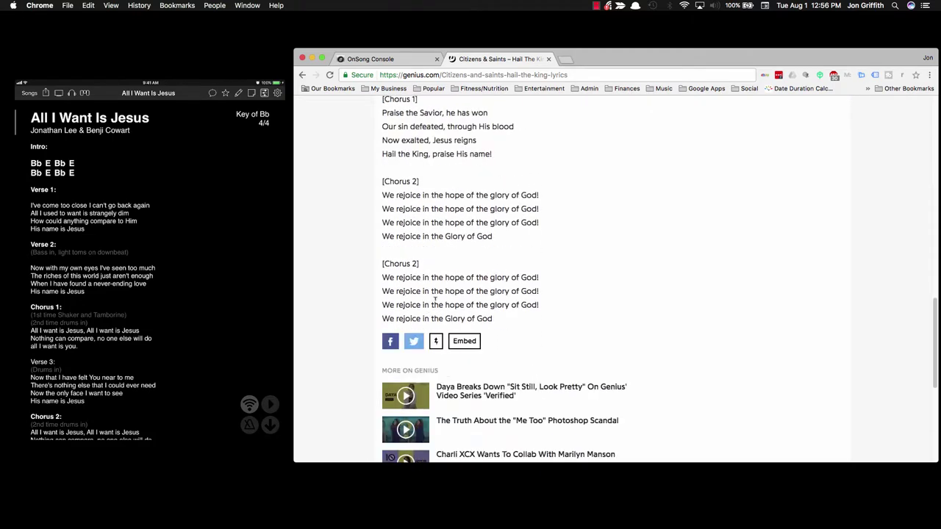
shift+click(494, 320)
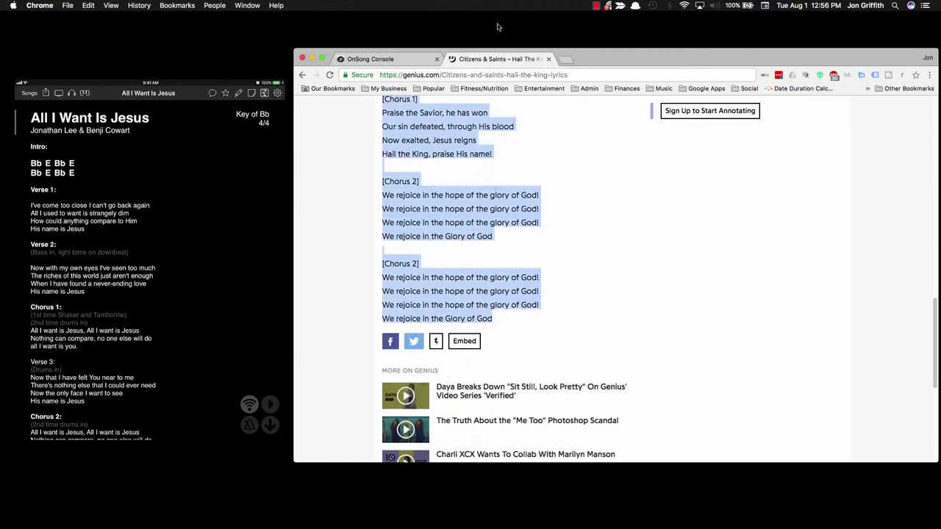
click(394, 60)
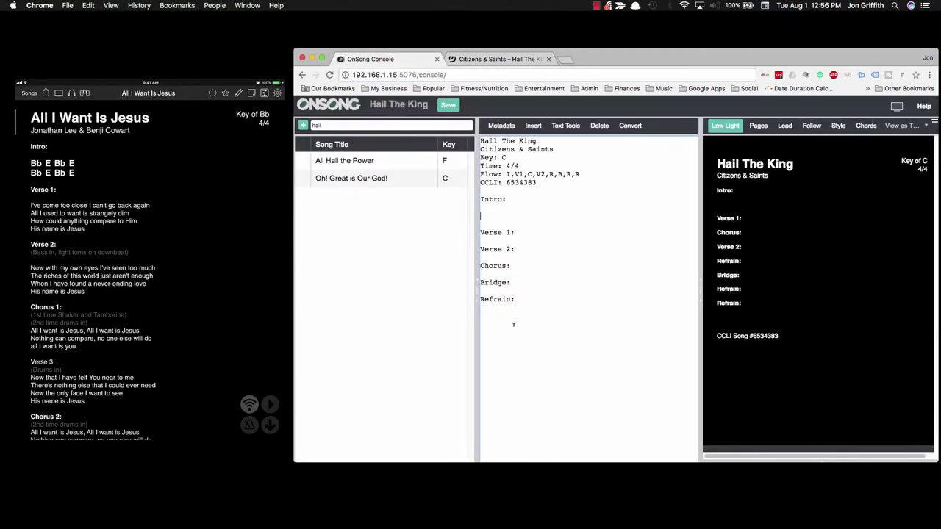
Paste the copied lyrics after Refrain: and delete the [Chorus 1] heading line.
key(super+v)
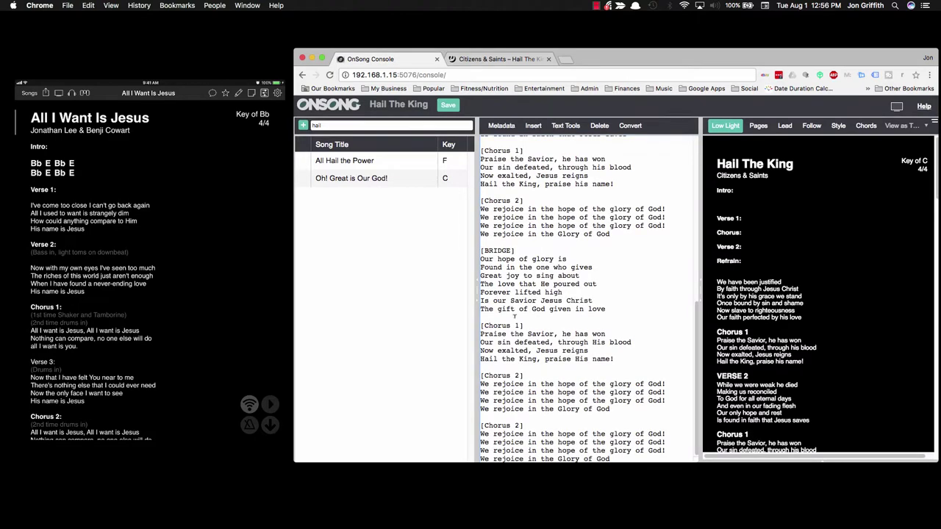
scroll(512, 301, up, 5)
drag(531, 227, 464, 227)
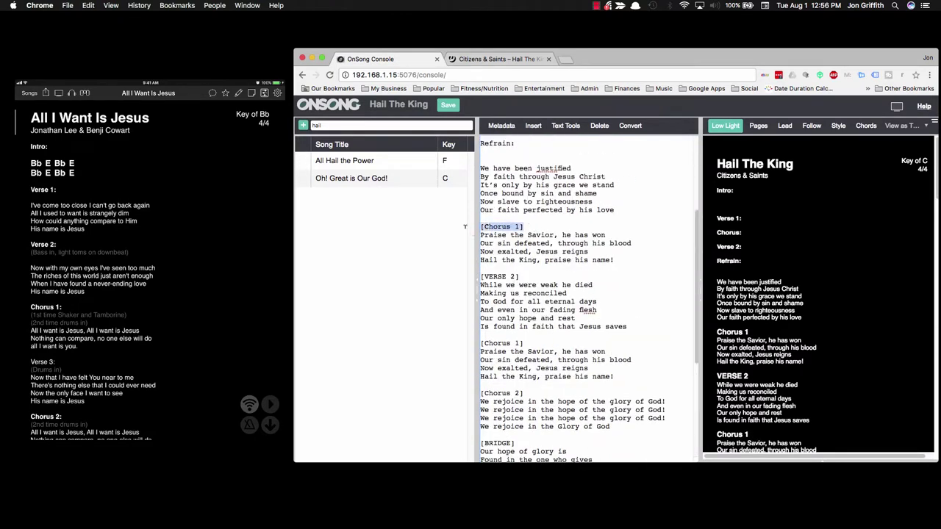
key(BackSpace)
Put the six verse lines under Verse 1: and delete their duplicate under Refrain.
scroll(510, 206, up, 2)
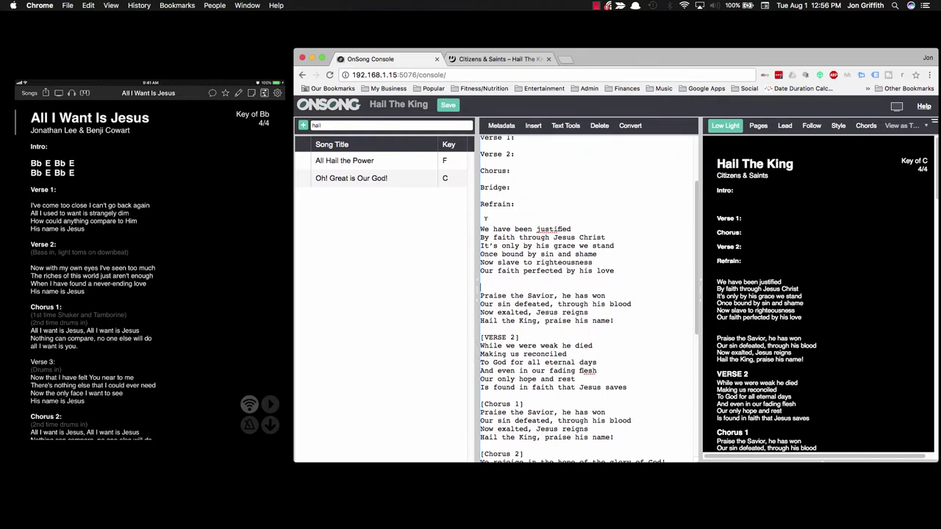
drag(481, 227, 619, 268)
key(ctrl+c)
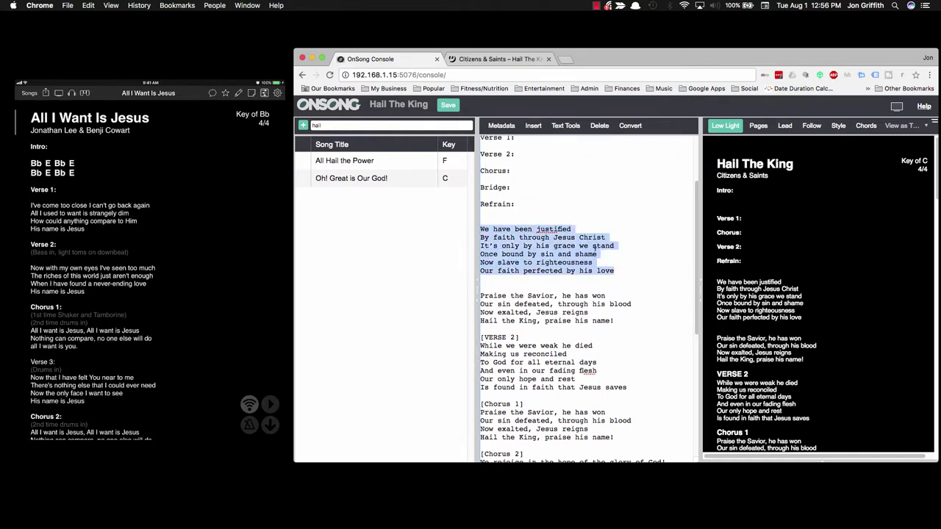
scroll(530, 273, up, 2)
scroll(529, 272, up, 2)
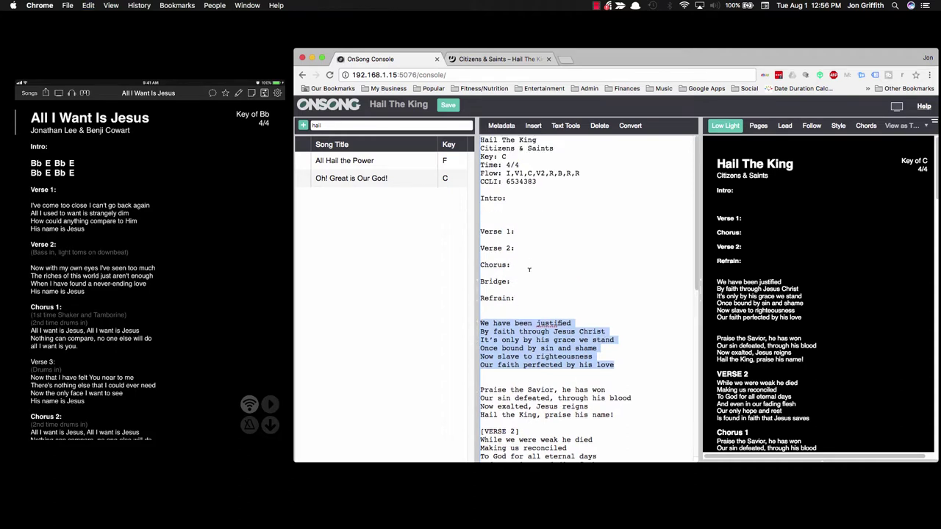
click(507, 236)
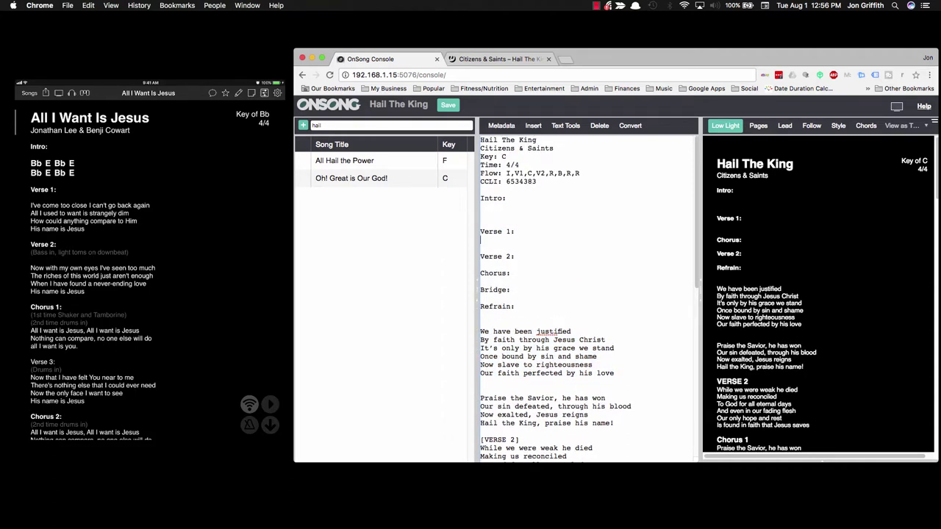
key(ctrl+v)
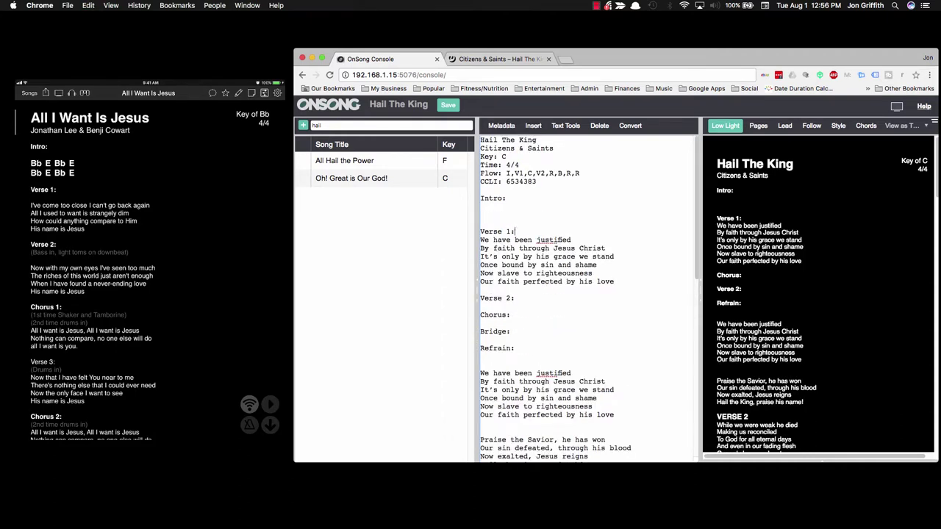
key(Return)
drag(480, 380, 647, 421)
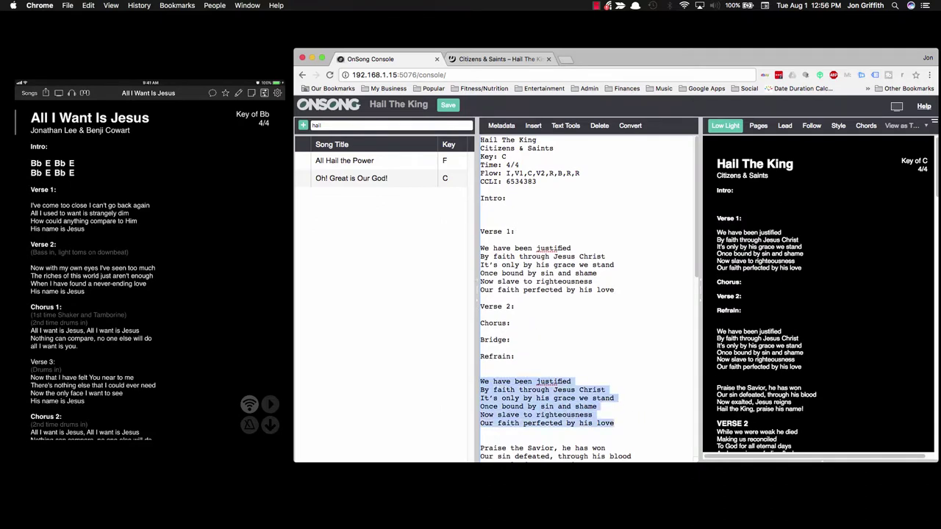
key(BackSpace)
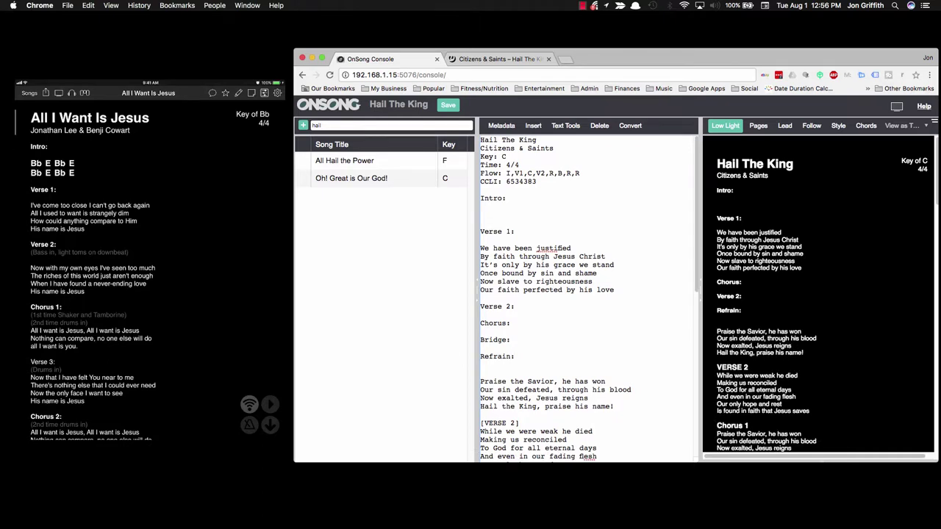
key(BackSpace)
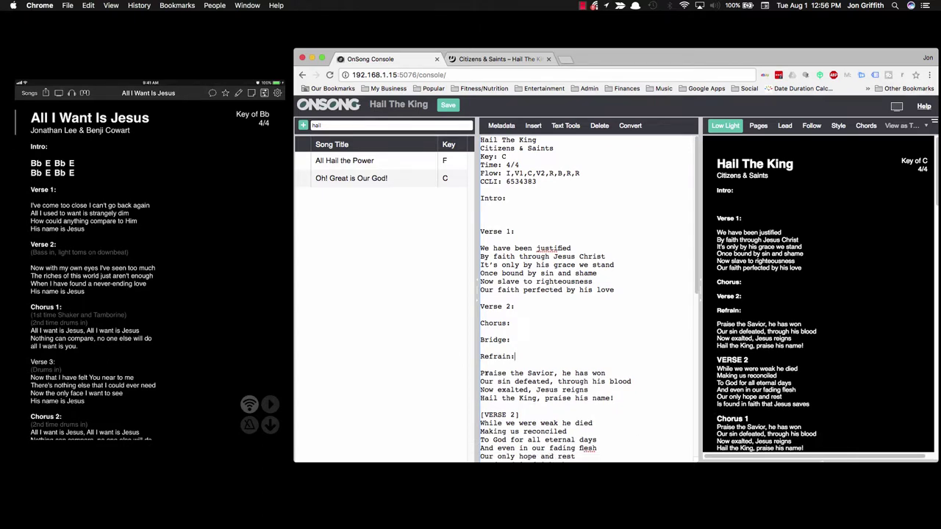
Put the four chorus lines under Chorus and delete the leftover chorus lines and blanks.
drag(481, 372, 620, 398)
key(ctrl+c)
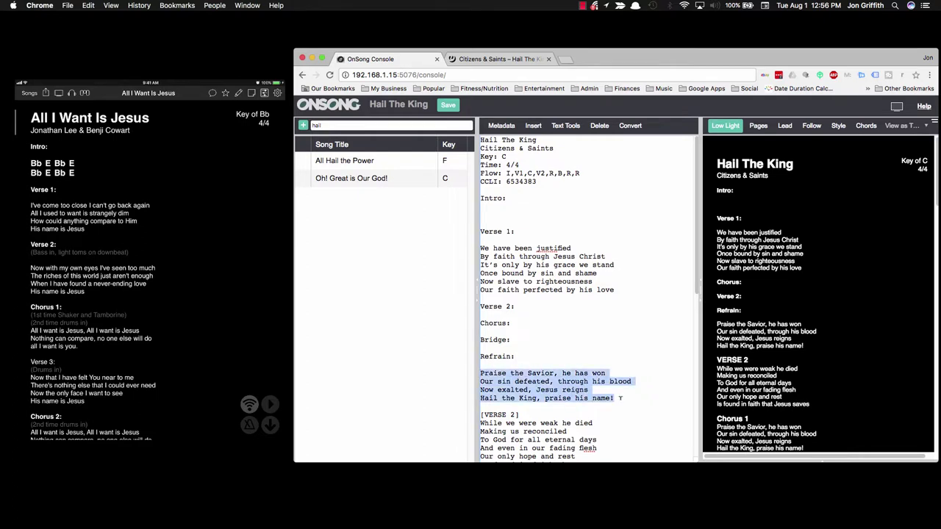
click(514, 324)
key(Return)
key(Return)
key(ctrl+v)
scroll(615, 372, down, 3)
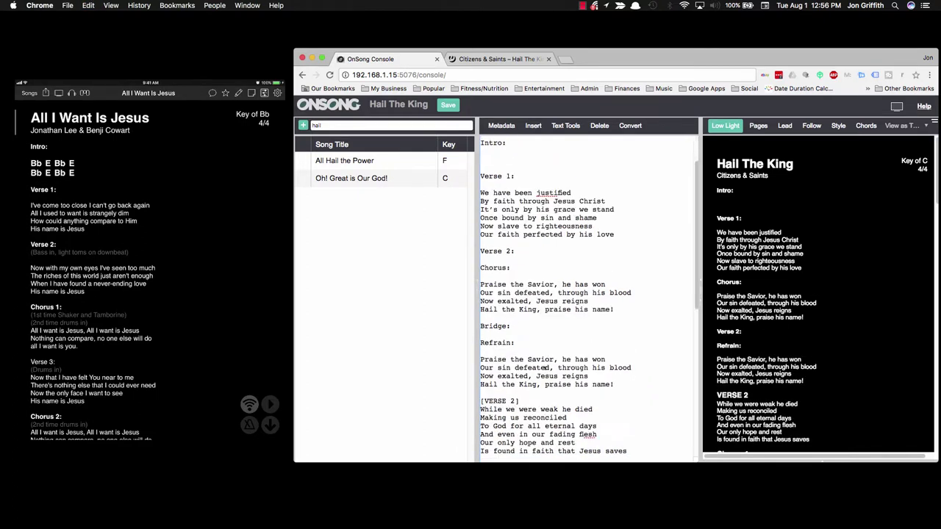
drag(614, 372, 479, 346)
key(BackSpace)
key(BackSpace)
key(Delete)
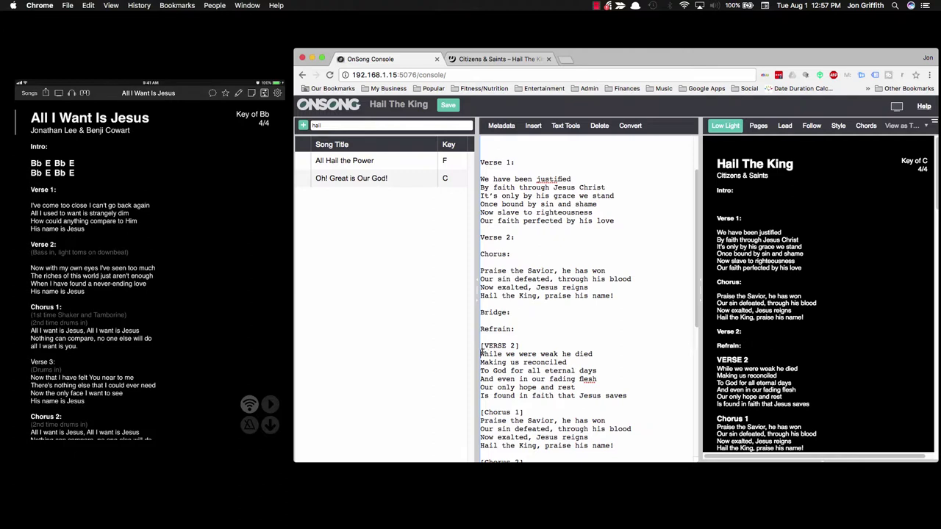
Put the Verse 2 lyrics under the Verse 2 heading and delete the leftover [VERSE 2] block.
drag(481, 354, 633, 397)
key(ctrl+c)
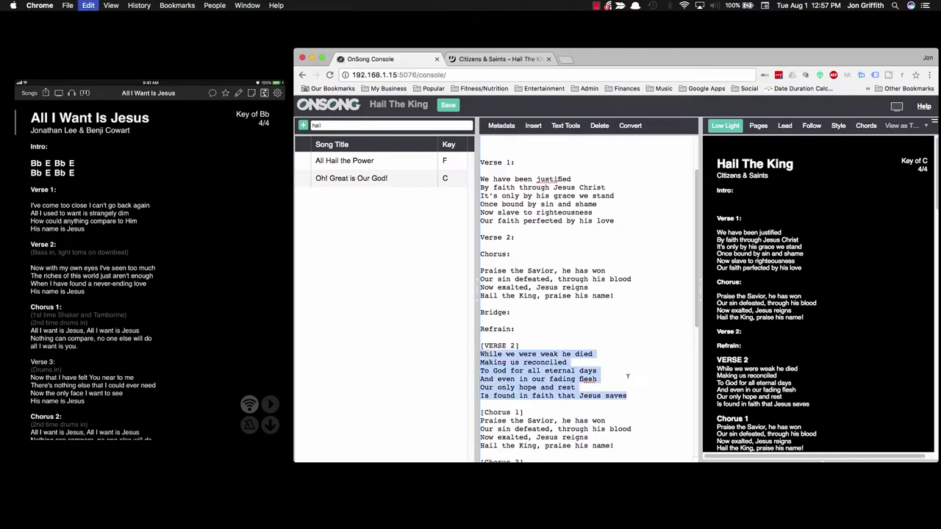
click(533, 250)
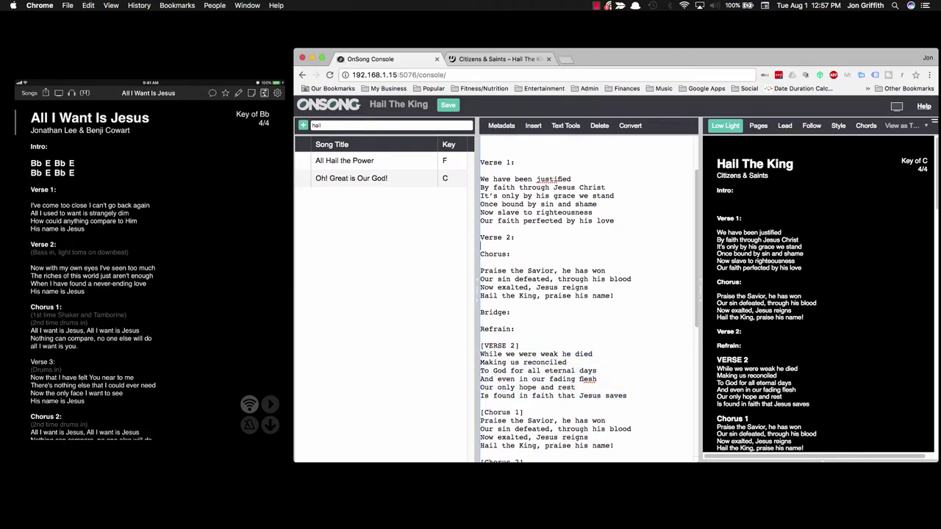
key(ctrl+v)
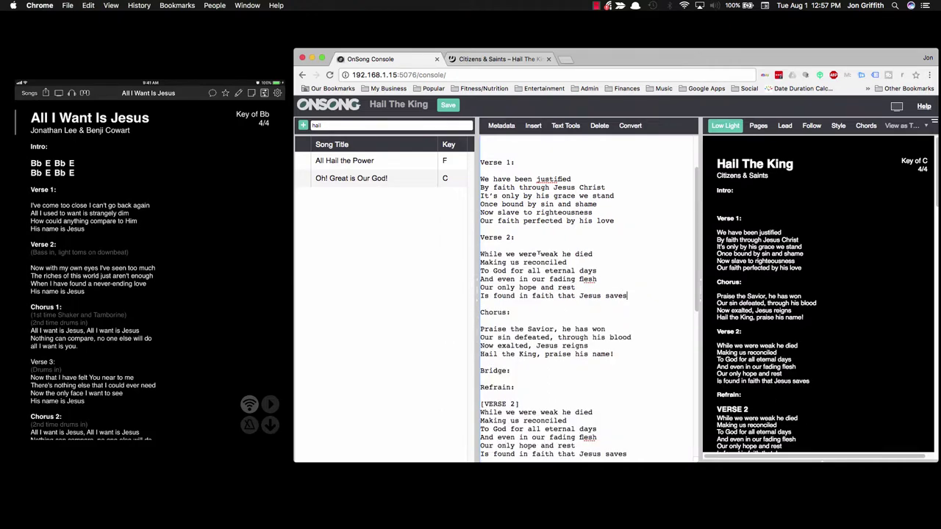
scroll(548, 302, down, 2)
drag(481, 346, 680, 406)
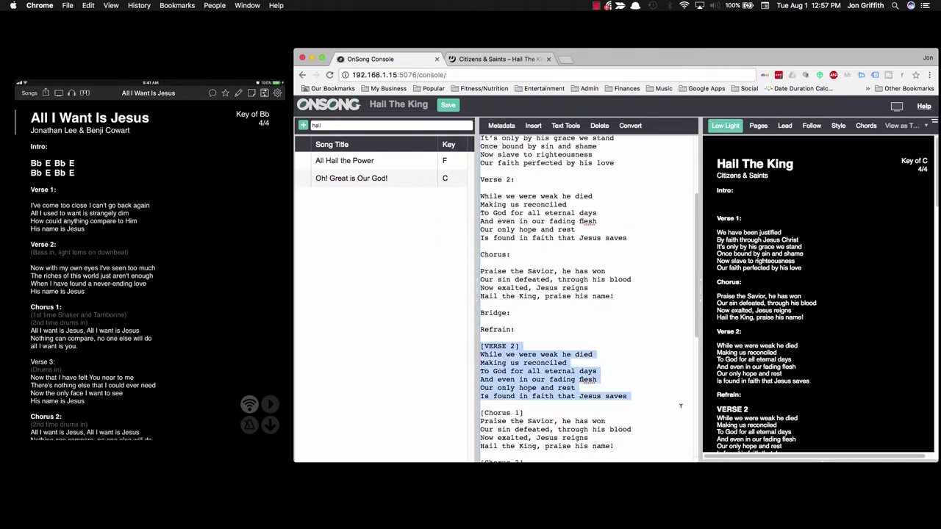
key(BackSpace)
Move the [Chorus 2] block after the later Chorus 1 and delete the first leftover [Chorus 1] block.
scroll(494, 262, down, 3)
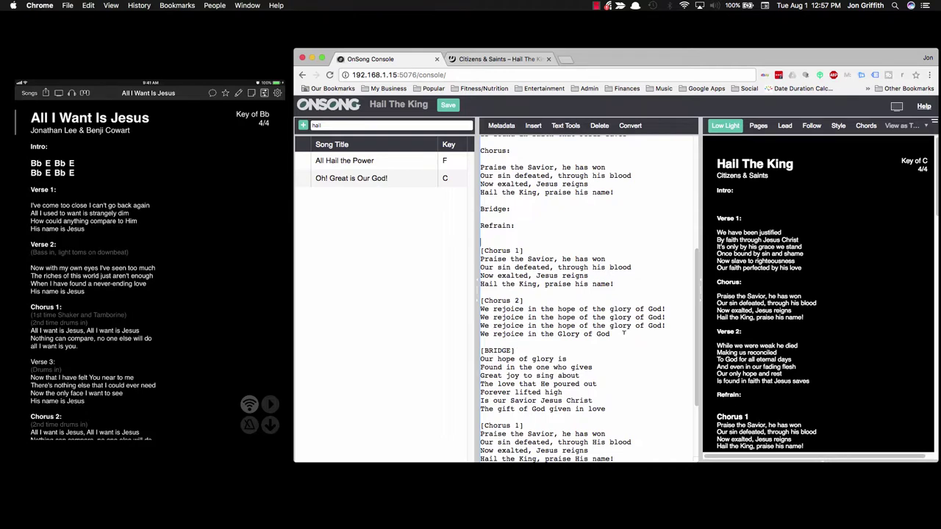
drag(623, 333, 480, 300)
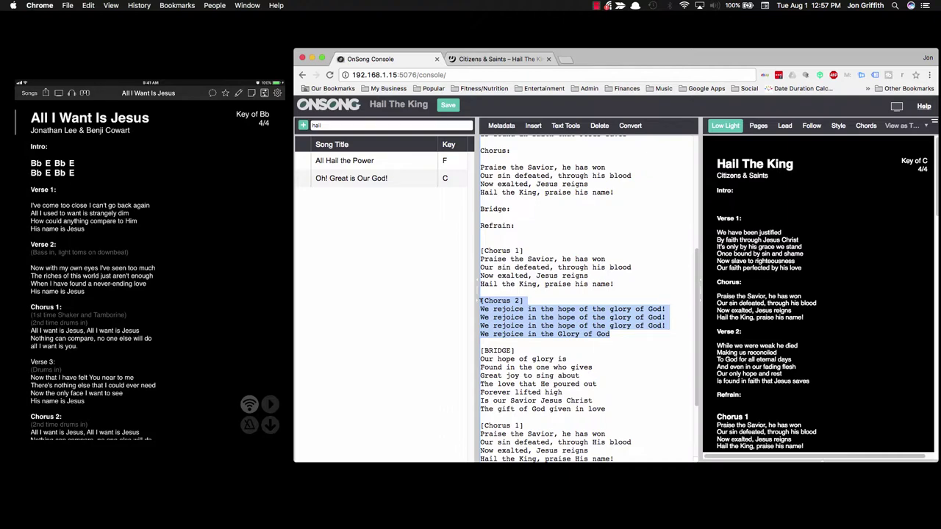
drag(481, 300, 480, 462)
key(BackSpace)
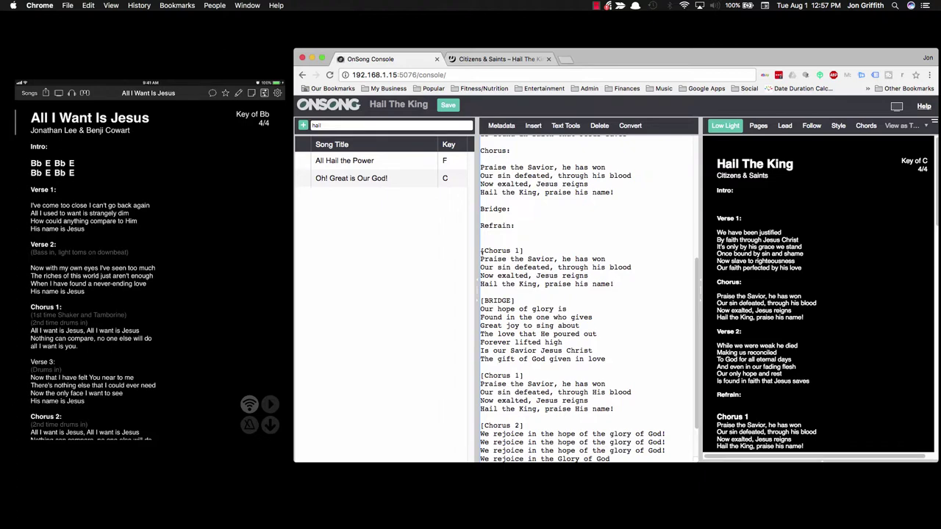
mouse_move(481, 253)
mouse_down()
mouse_move(621, 284)
mouse_move(497, 248)
mouse_up()
key(BackSpace)
key(BackSpace)
key(BackSpace)
key(BackSpace)
key(BackSpace)
key(BackSpace)
key(BackSpace)
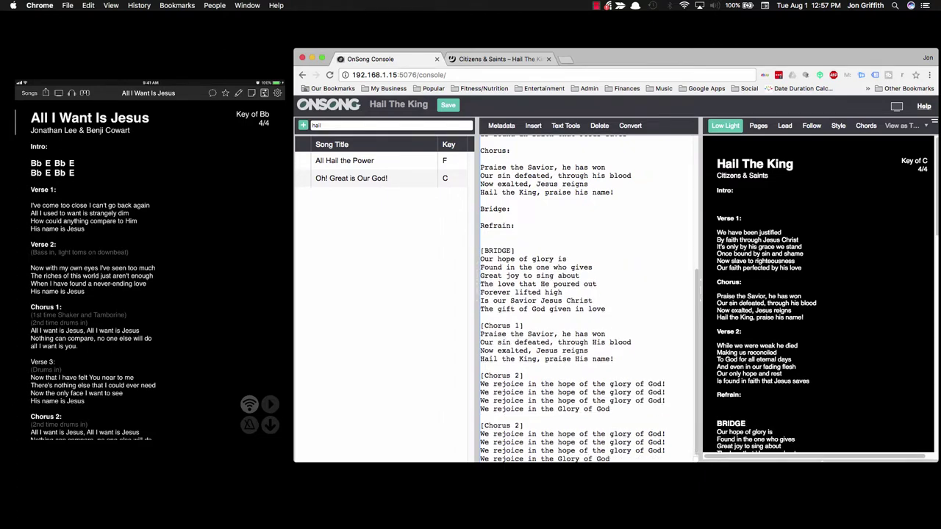
Put the bridge lyrics under the Bridge heading and delete the leftover [BRIDGE] block.
scroll(486, 235, up, 3)
scroll(492, 253, down, 3)
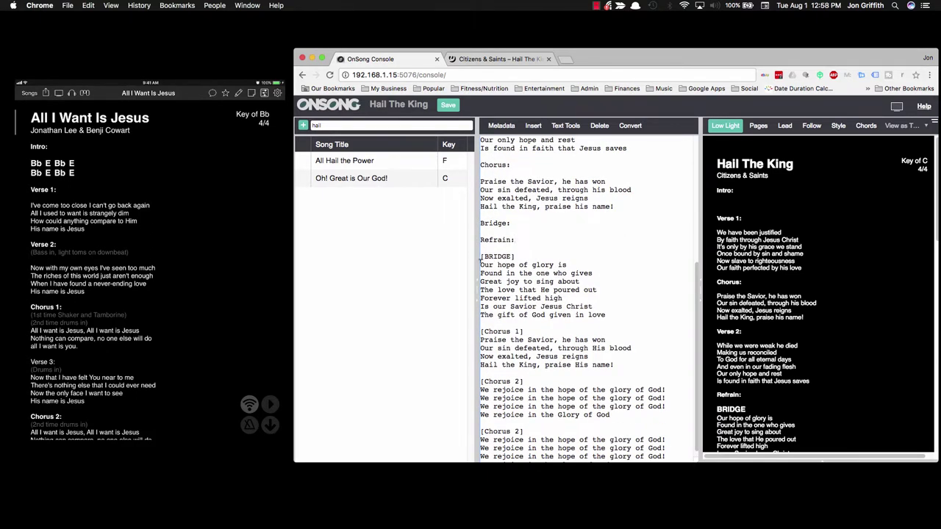
drag(481, 264, 616, 315)
key(cmd+c)
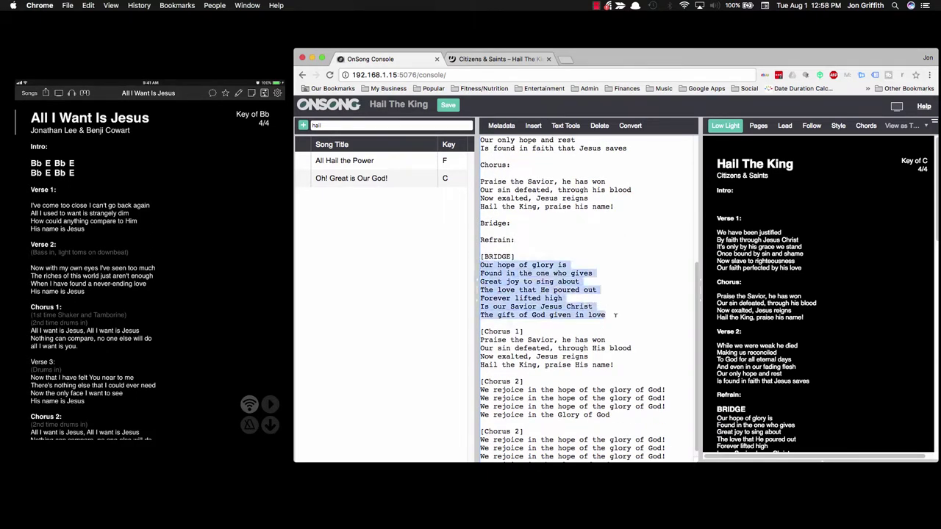
click(540, 229)
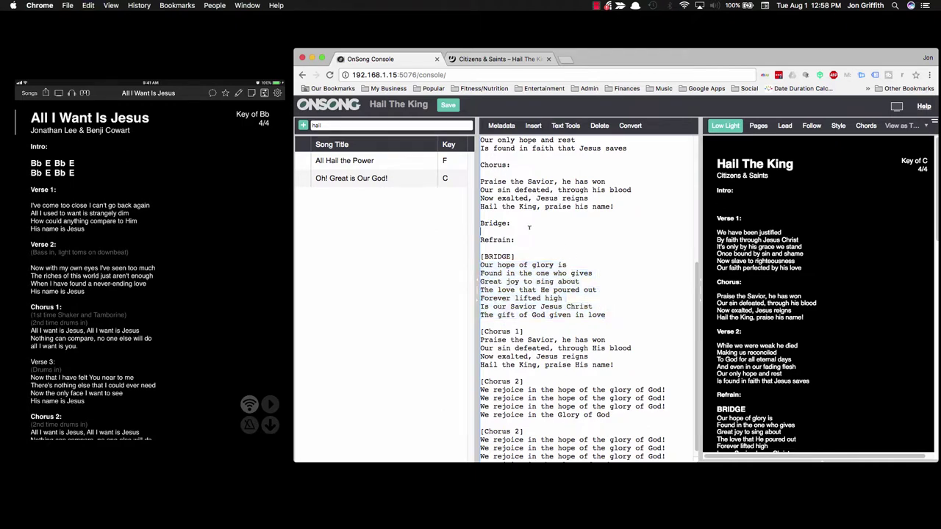
key(Return)
key(Return)
key(cmd+v)
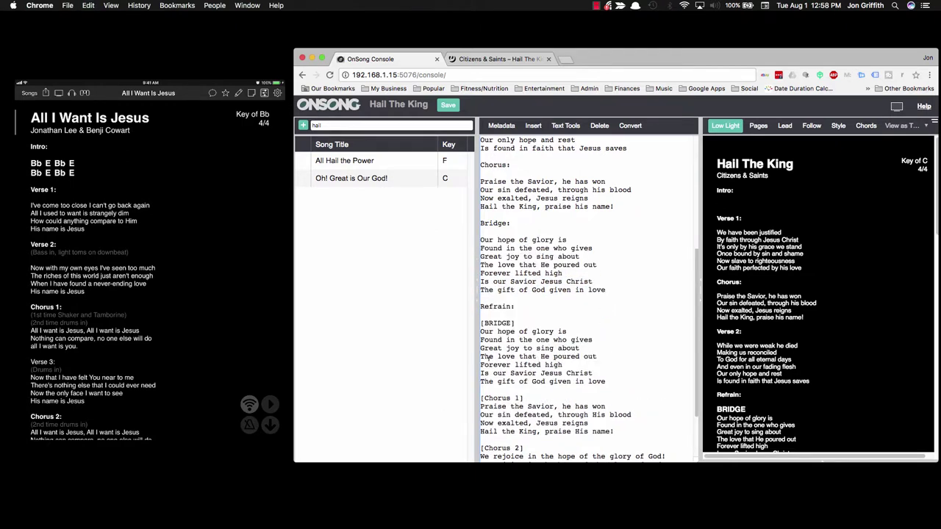
scroll(481, 274, down, 3)
drag(482, 274, 635, 328)
key(BackSpace)
key(BackSpace)
key(BackSpace)
Delete all remaining pasted chorus blocks, including the second [Chorus 2].
scroll(483, 324, up, 3)
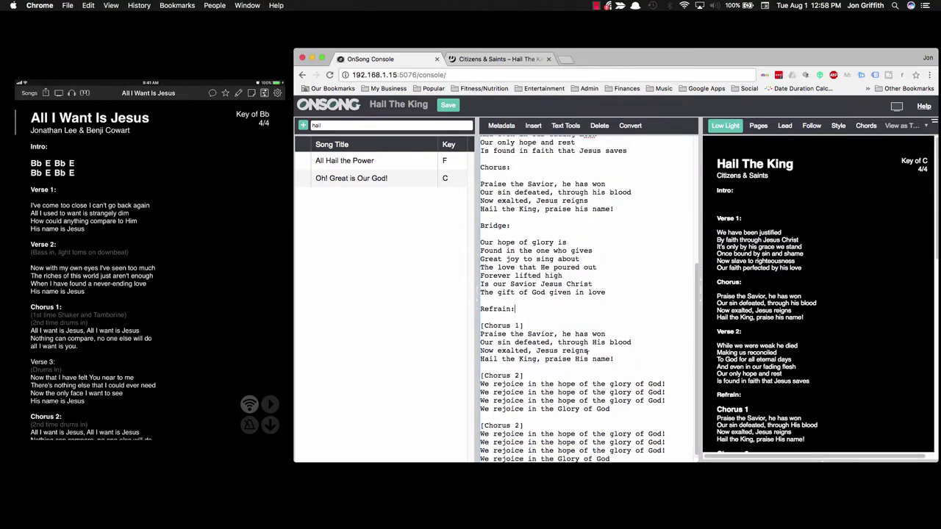
drag(482, 321, 669, 410)
drag(622, 450, 620, 456)
key(BackSpace)
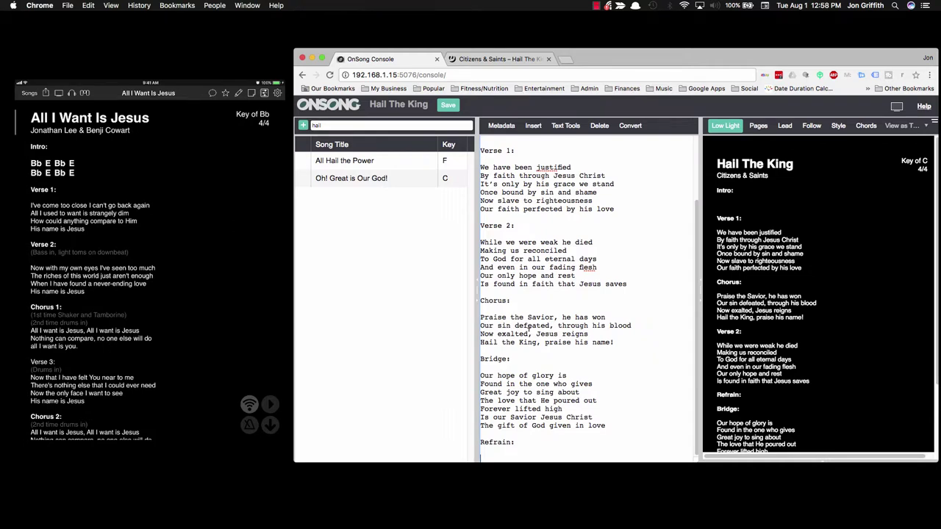
Write the refrain line 'We rejoice in the hope of the glory of God!' under Refrain:.
text(We rejoic)
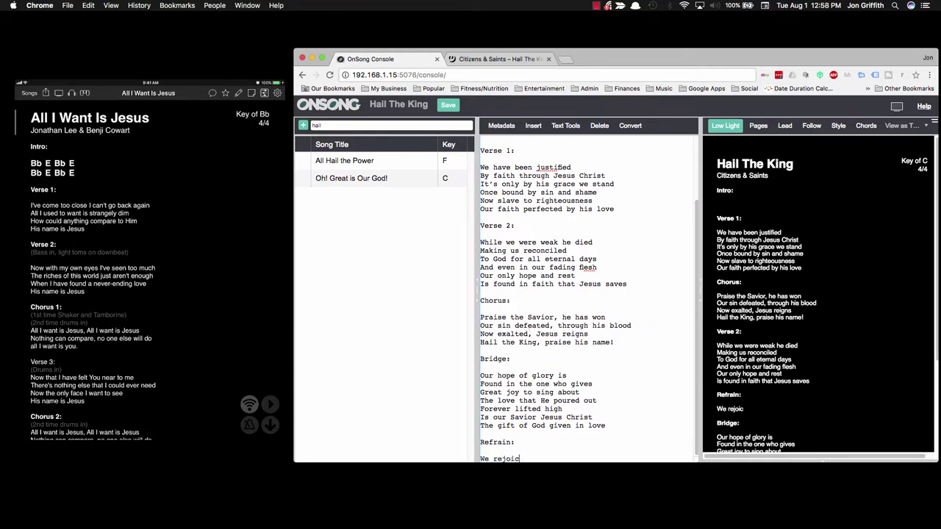
text(e in the hope of the glo)
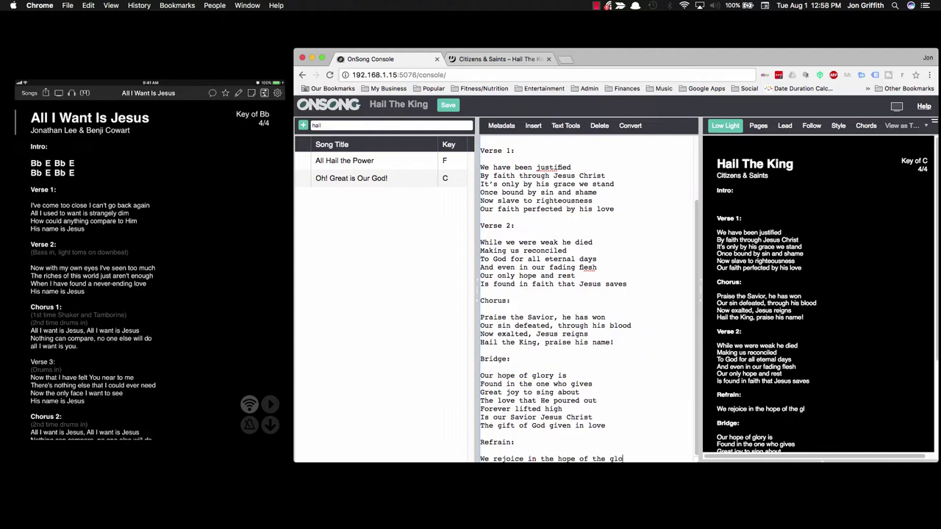
text(ry of God!)
key(Return)
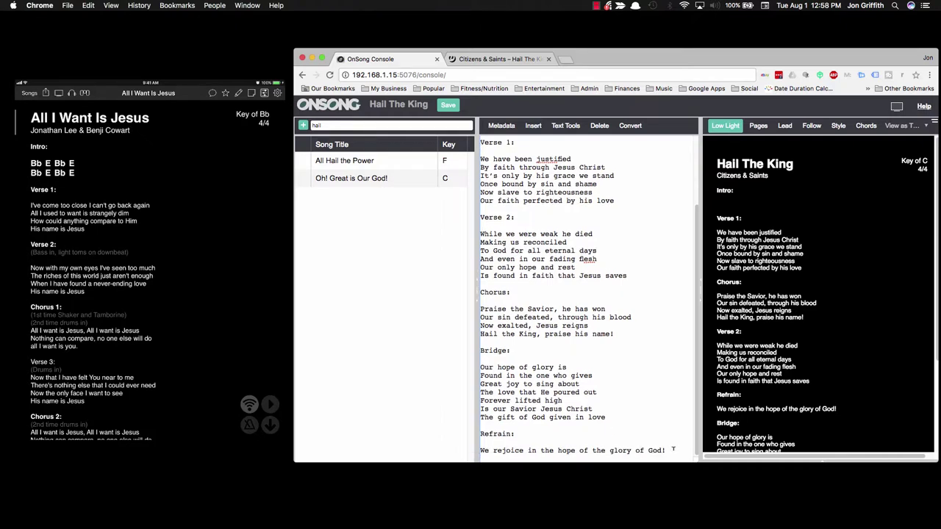
drag(666, 451, 481, 450)
key(ctrl+c)
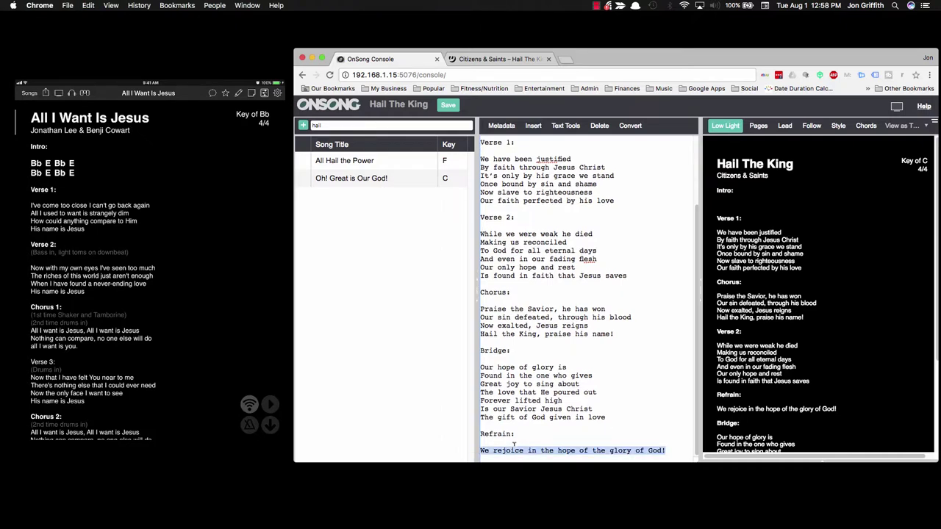
click(672, 450)
text((3x))
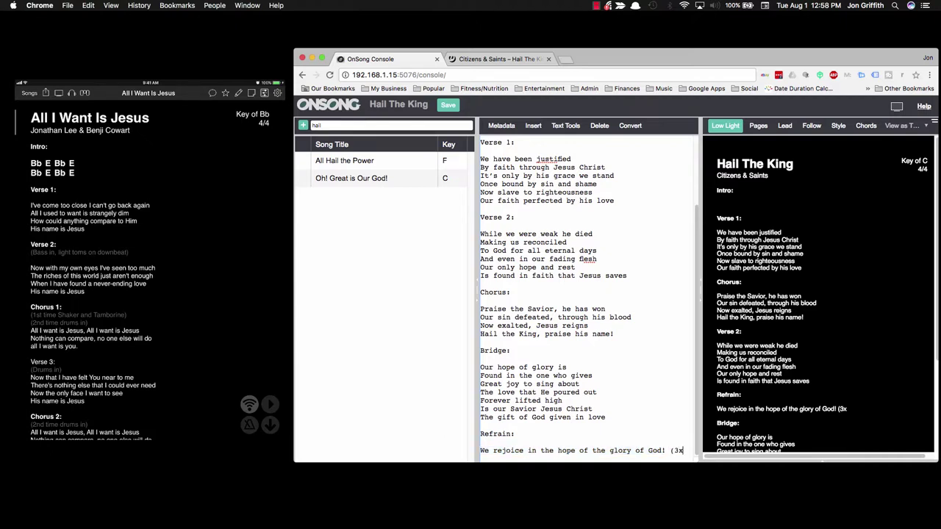
key(BackSpace)
key(BackSpace)
key(BackSpace)
key(BackSpace)
key(BackSpace)
key(BackSpace)
text(!)
Paste two more copies of the refrain line, then add 'We rejoice in the glory of God.'.
key(Return)
key(Return)
key(ctrl+v)
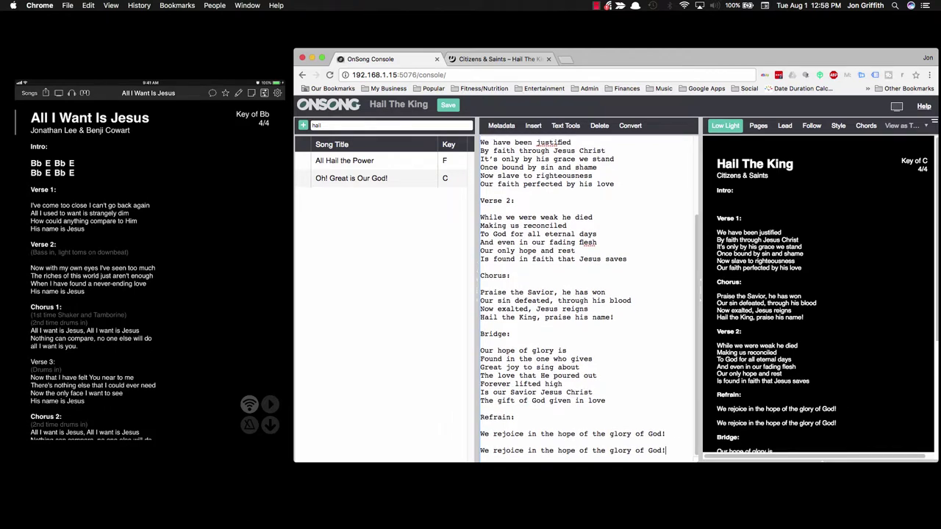
key(Up)
key(ctrl+v)
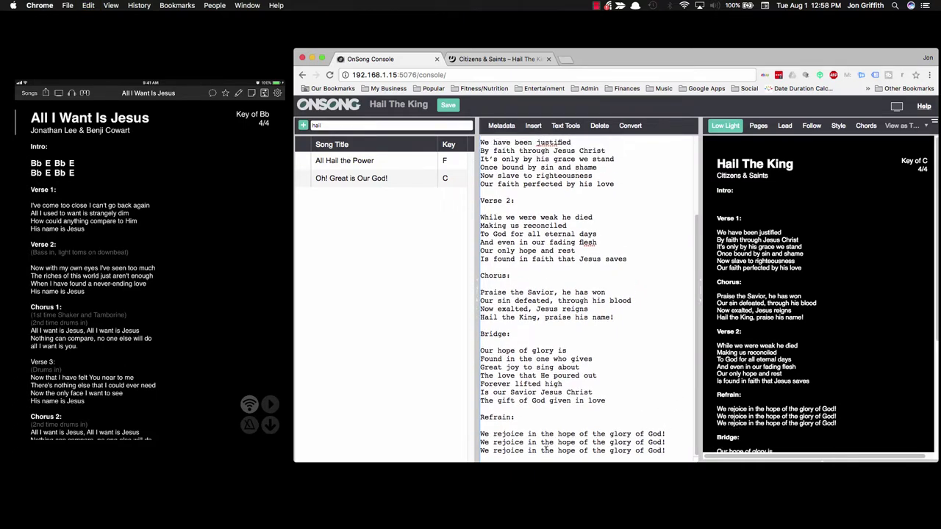
drag(558, 450, 671, 452)
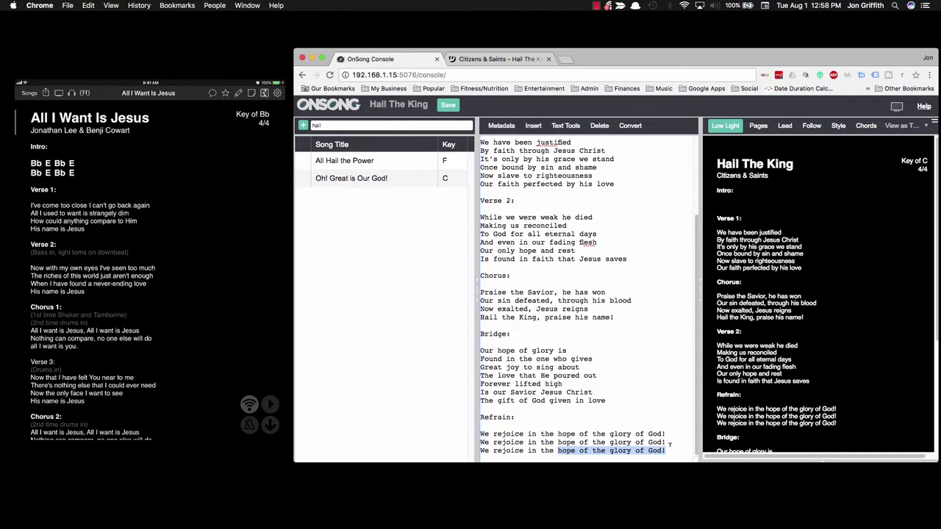
key(Right)
key(Return)
text(We re)
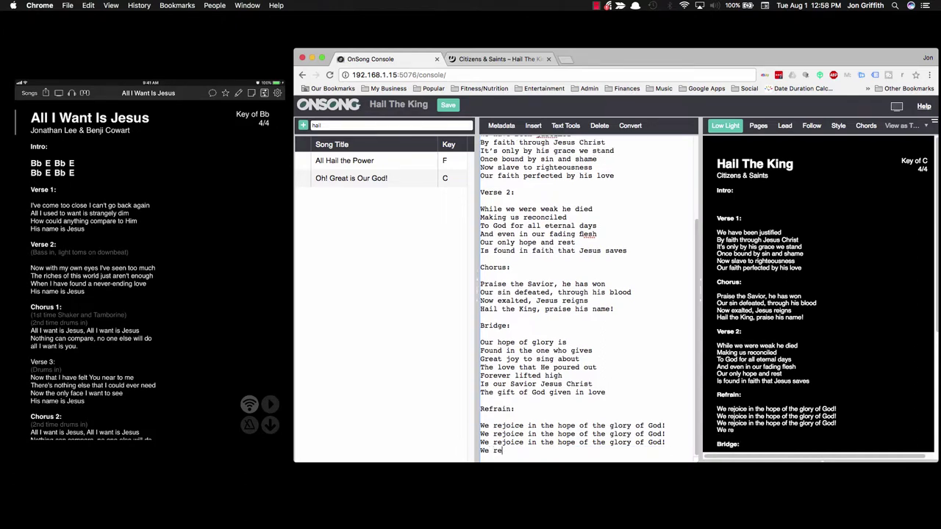
text(joice in the glory of God.)
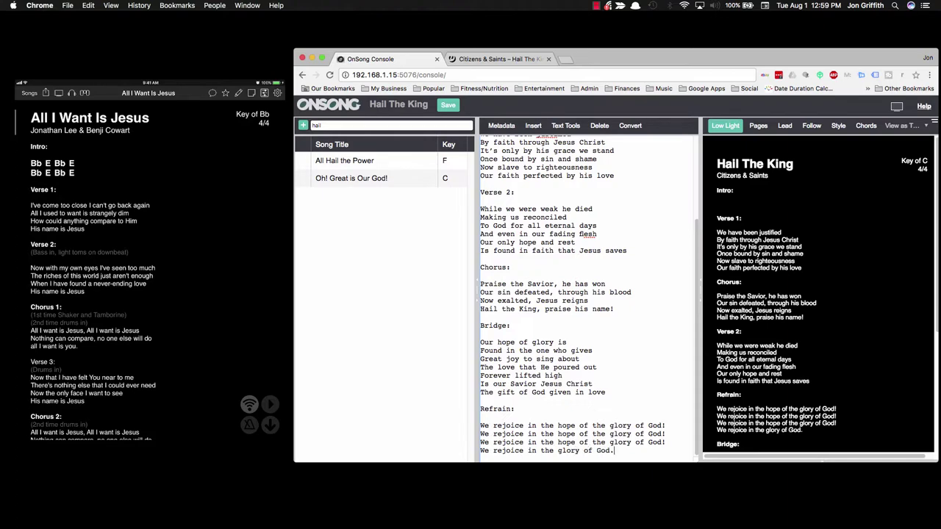
Retype 'justified' and 'flesh', then add a blank line after 'By faith through Jesus Christ'.
scroll(568, 365, up, 5)
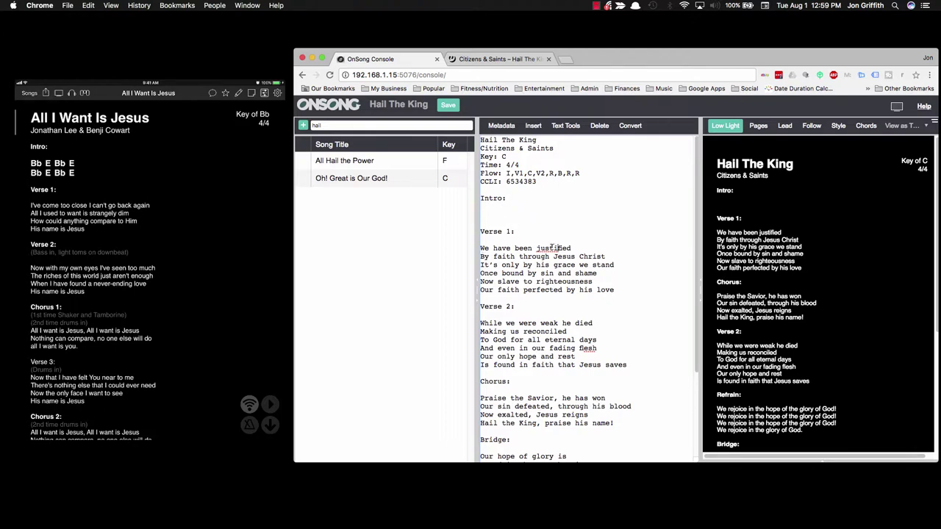
drag(571, 248, 535, 249)
text(justified)
drag(579, 349, 601, 347)
text(flesh)
click(482, 265)
key(Return)
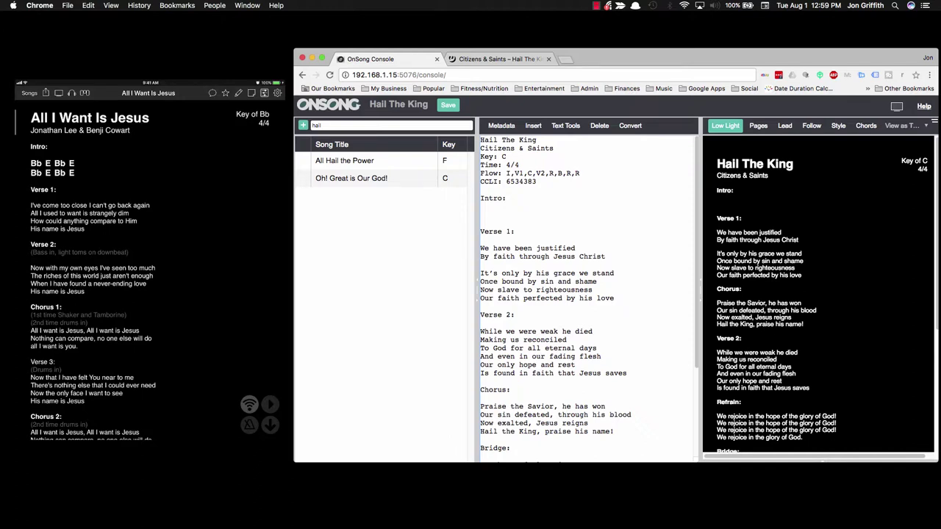
Rejoin Verse 1 and edit the Flow to I,V1,C,V2,R,B,C,R,R, then begin a line under Intro.
key(BackSpace)
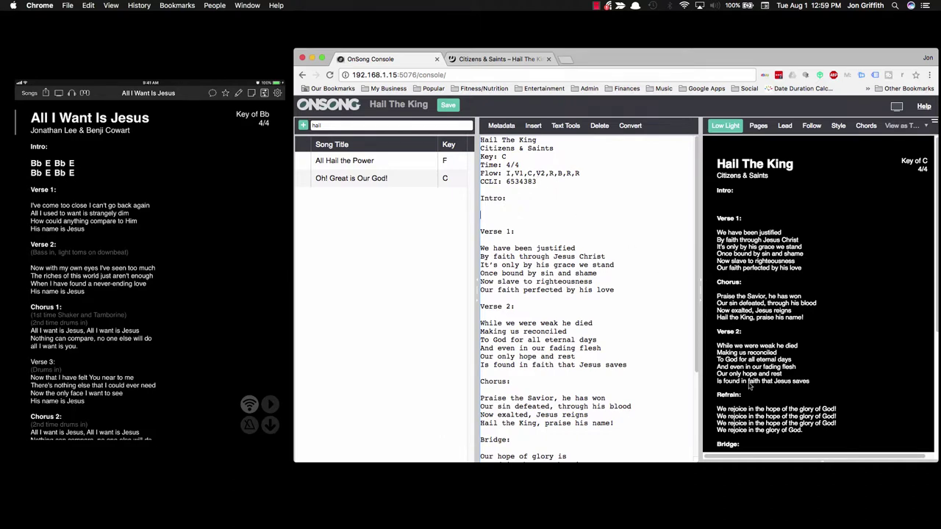
scroll(744, 360, down, 5)
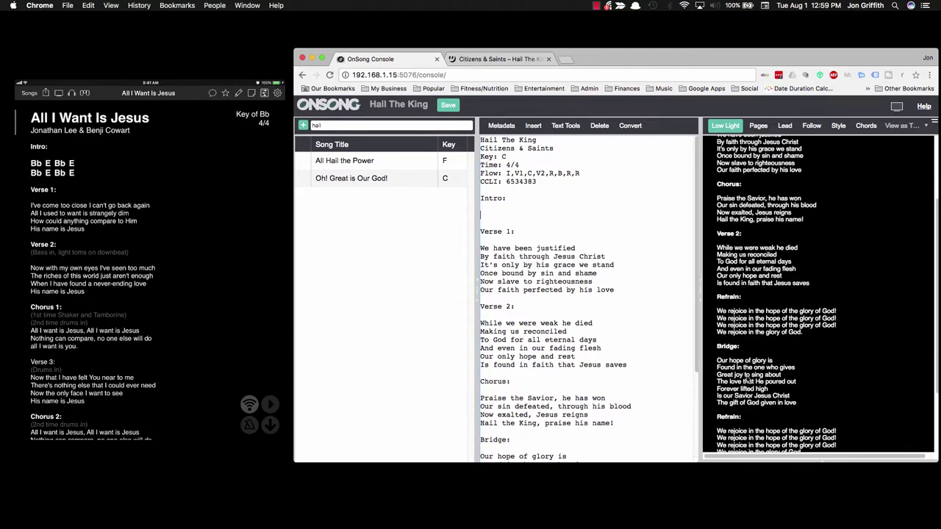
scroll(744, 371, down, 3)
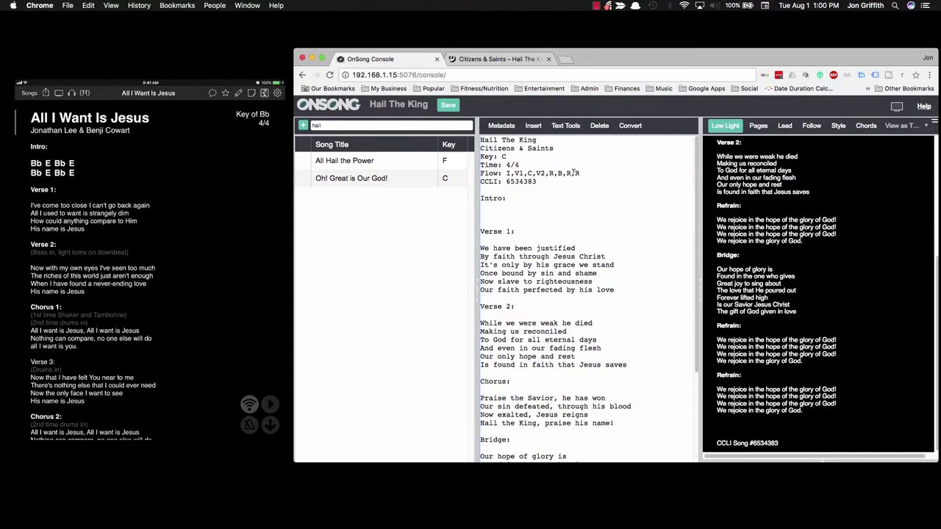
text(C,R)
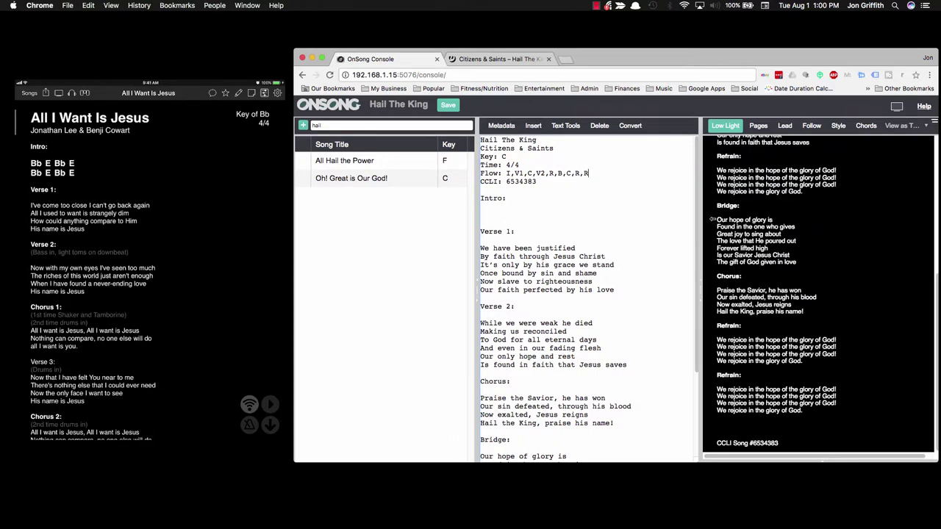
text(,R,)
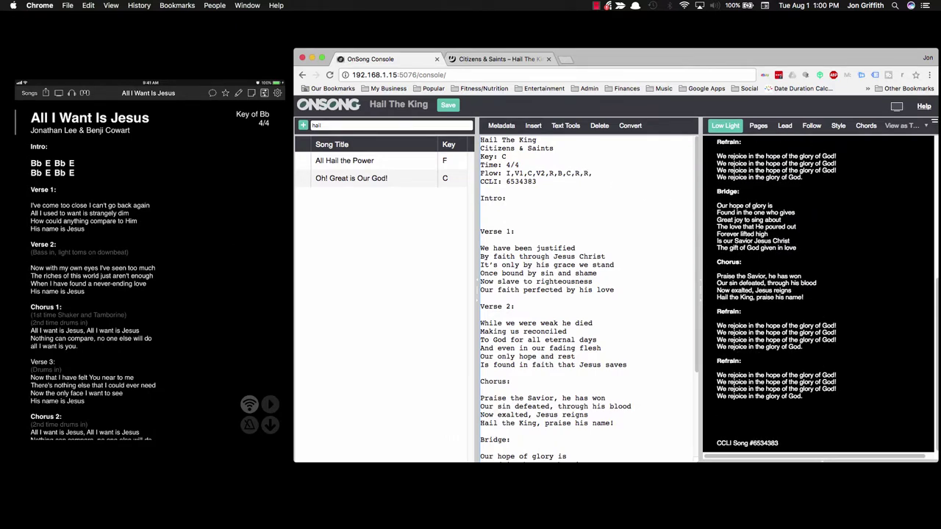
text(C)
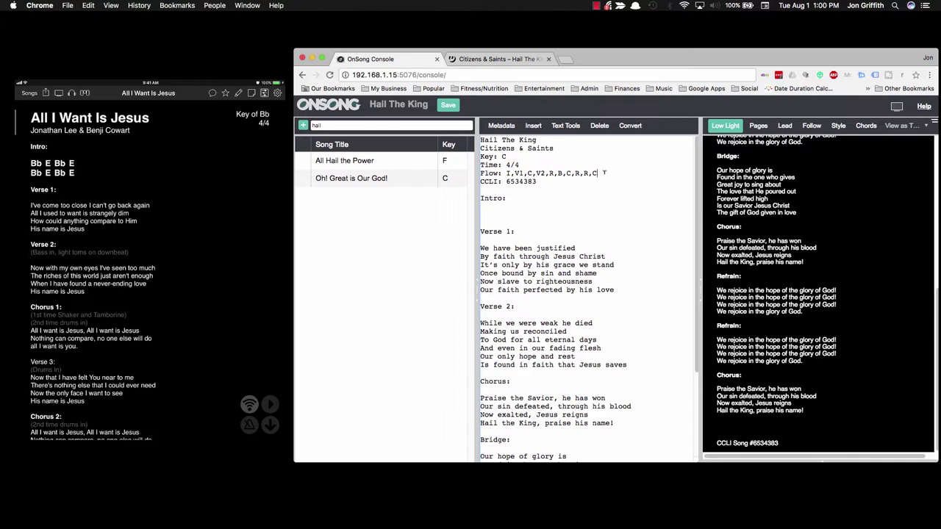
key(BackSpace)
key(BackSpace)
click(483, 215)
text([)
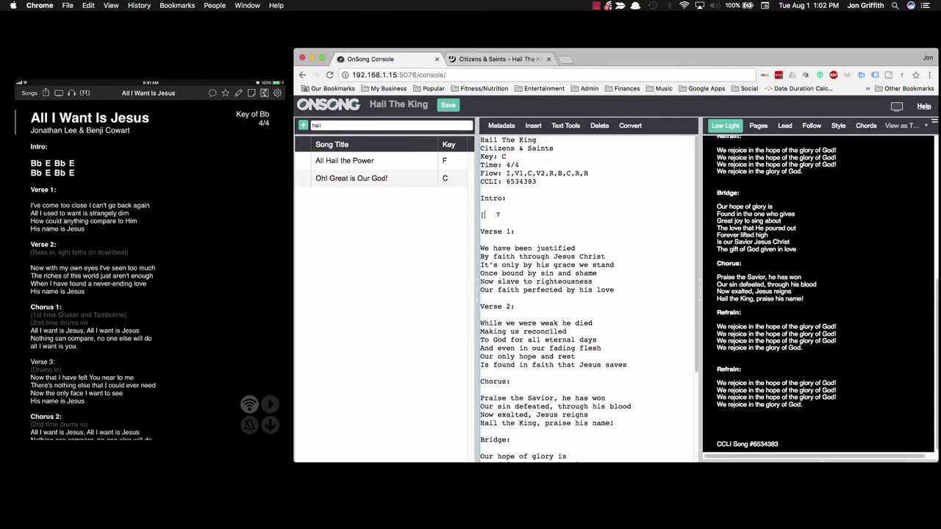
Enter [C][G][Em][D] under Intro and duplicate it onto a second line.
key(BackSpace)
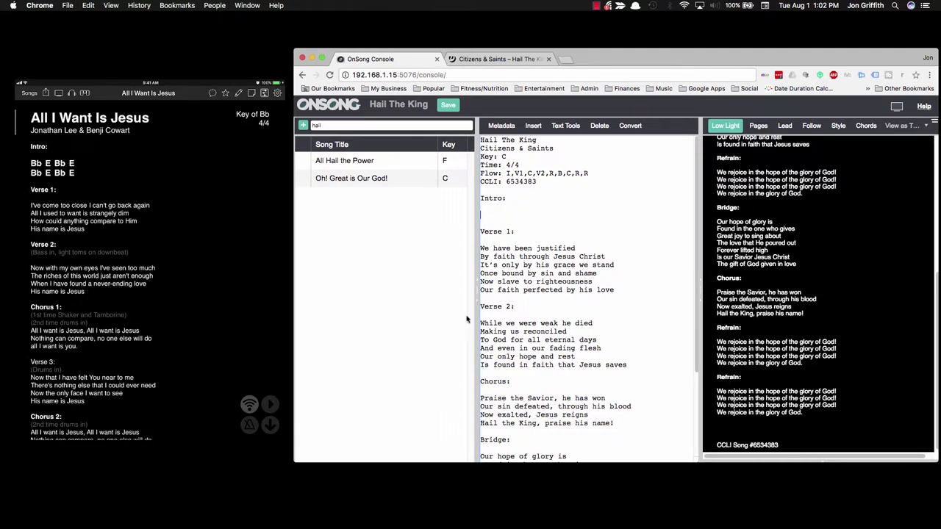
scroll(825, 172, up, 15)
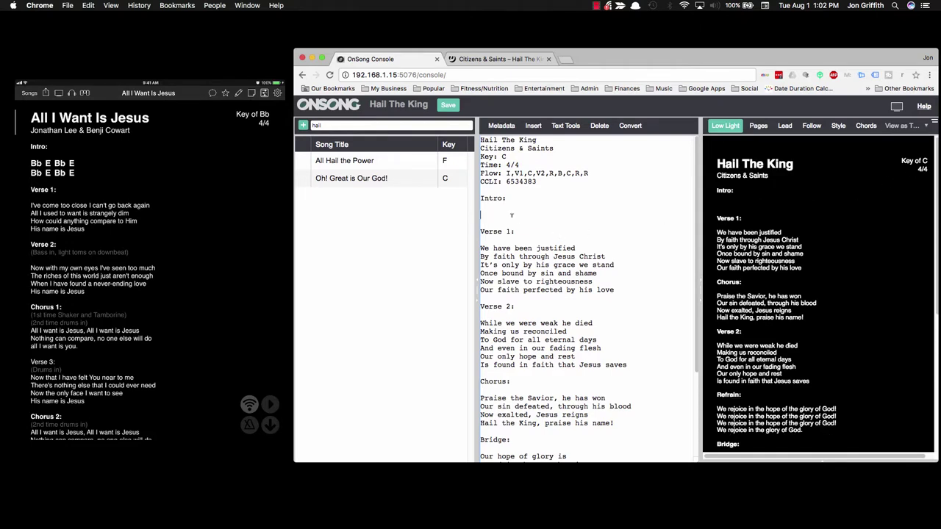
text([C])
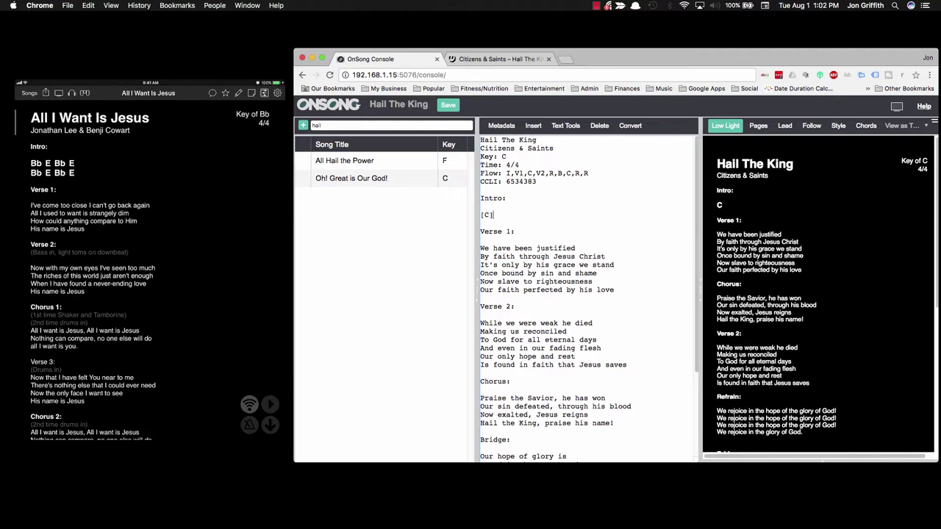
text([G][E)
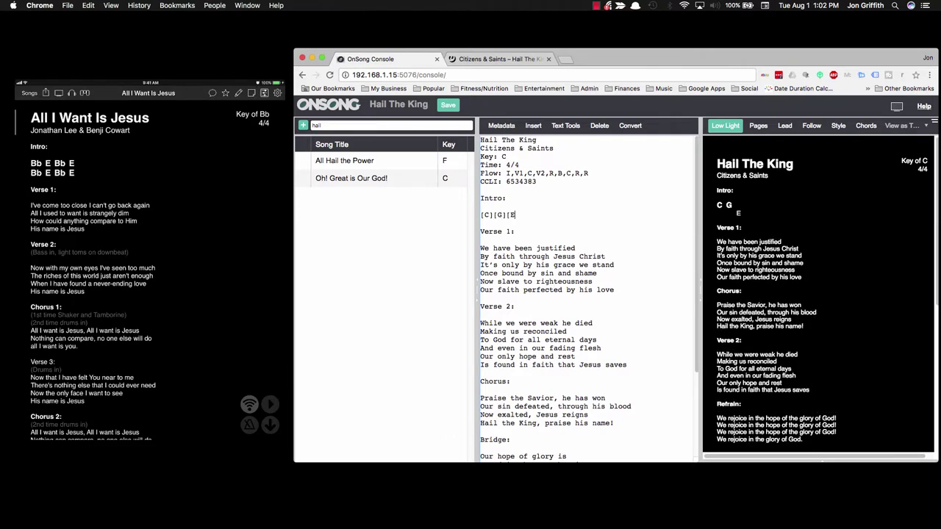
text(m][D])
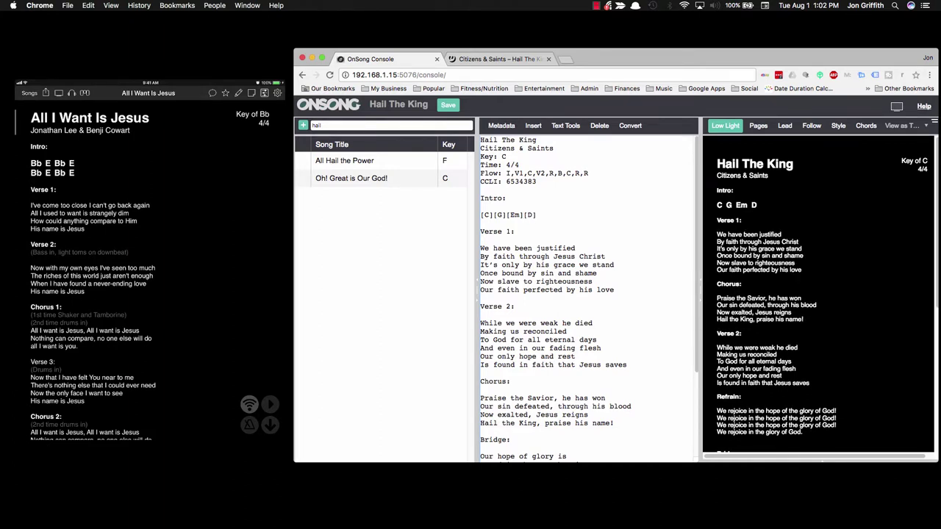
key(Return)
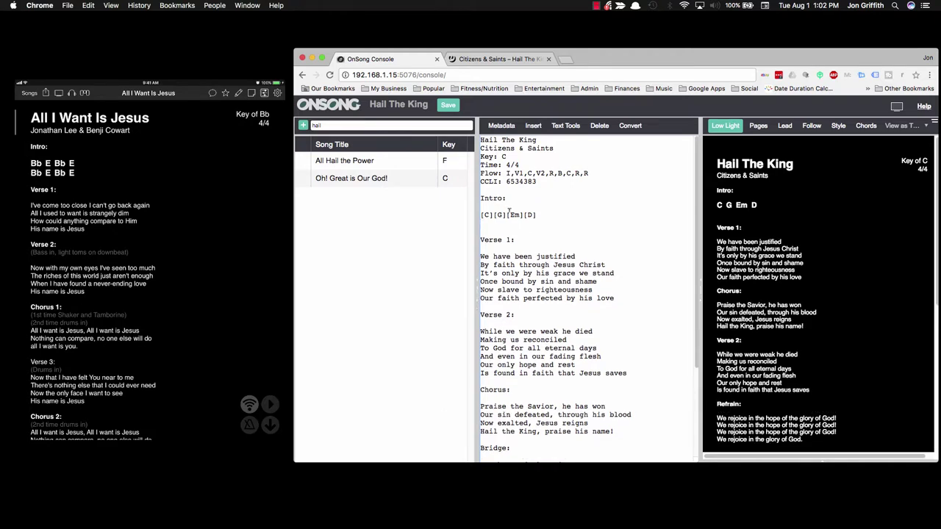
drag(536, 214, 482, 215)
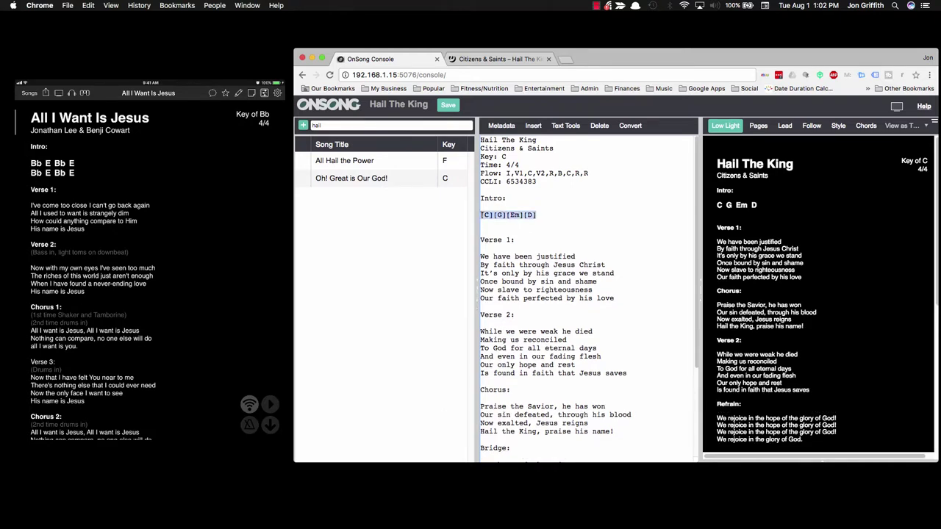
key(ctrl+c)
key(Down)
key(ctrl+v)
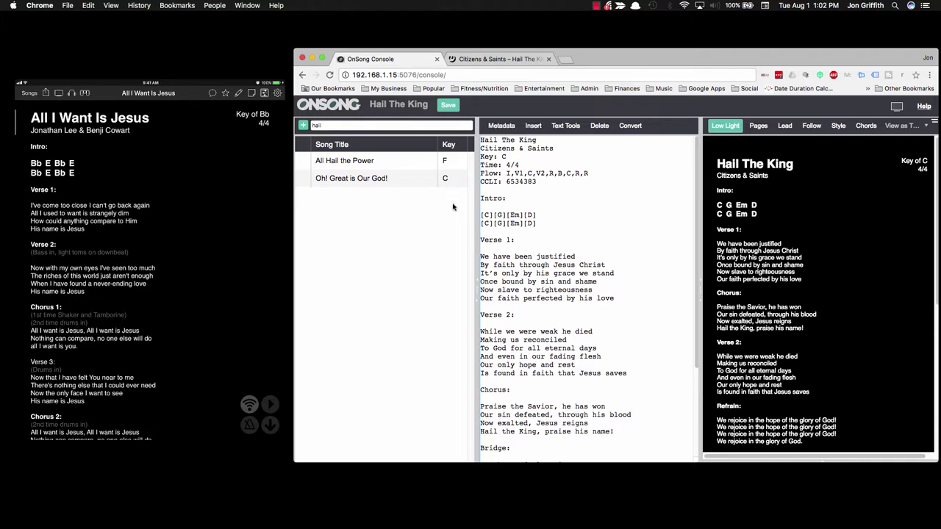
Chord Verse 1's first lines: C, C, G before 'It's only by his grace', D before 'stand'.
click(533, 126)
drag(582, 166, 740, 152)
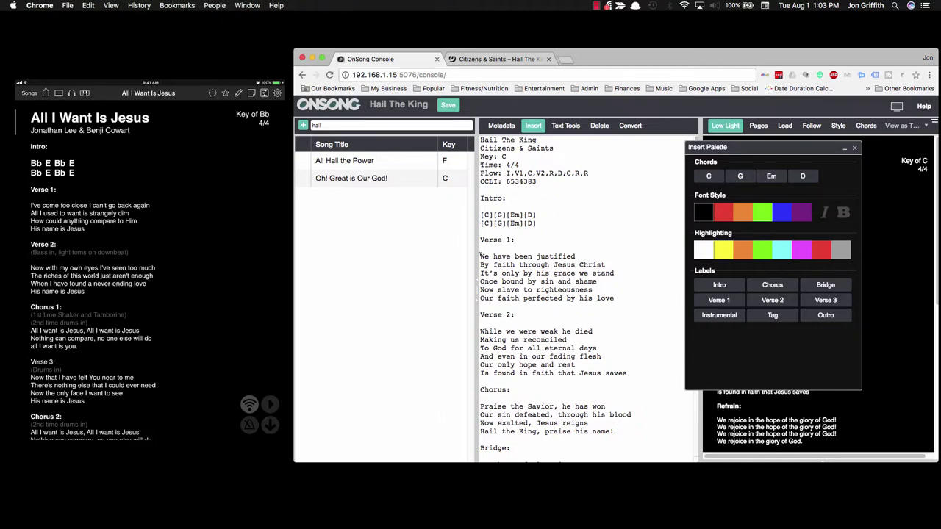
click(480, 256)
click(709, 175)
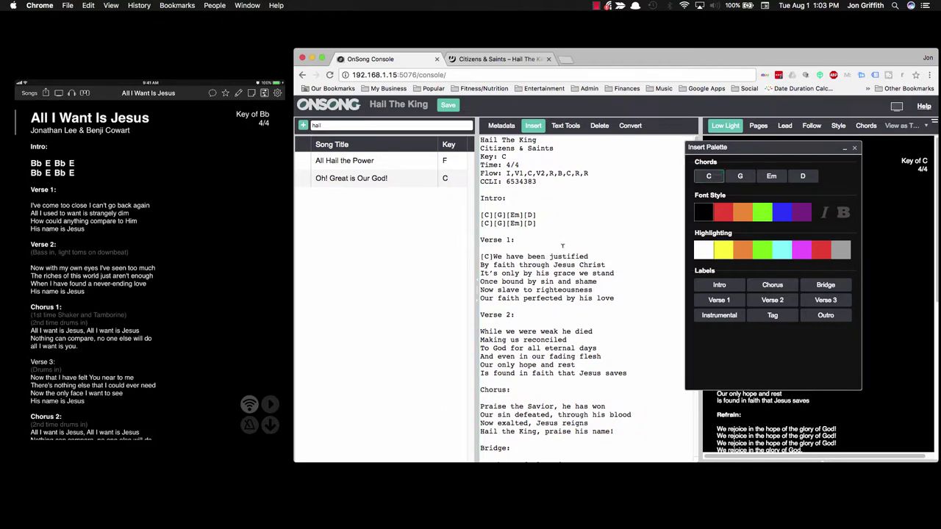
click(481, 265)
click(707, 177)
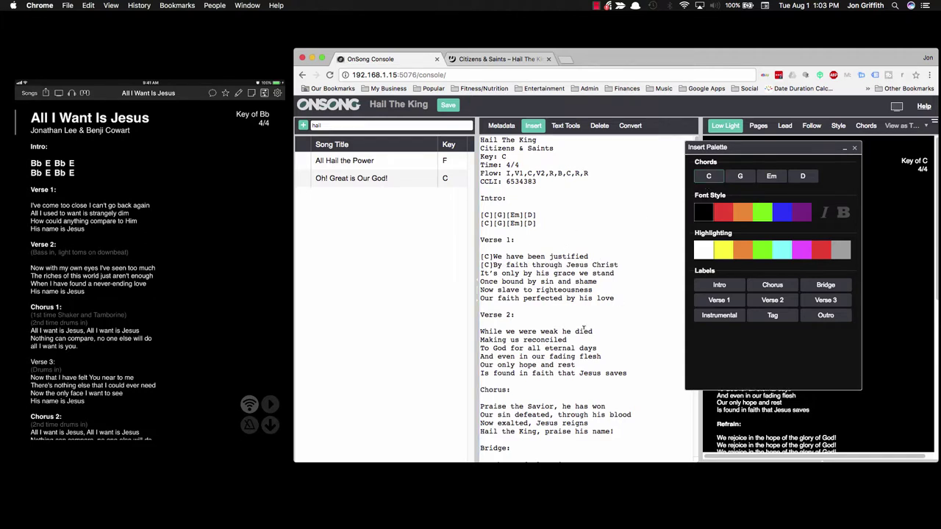
click(480, 272)
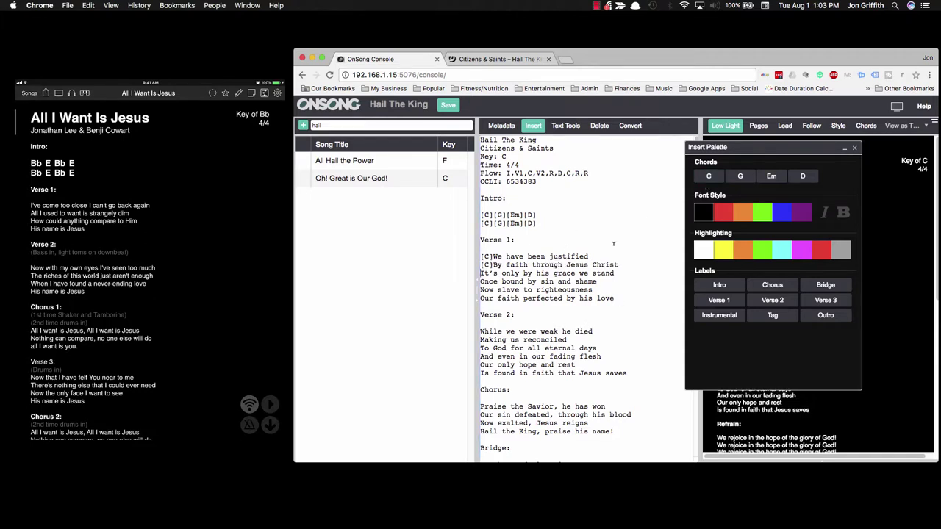
click(740, 176)
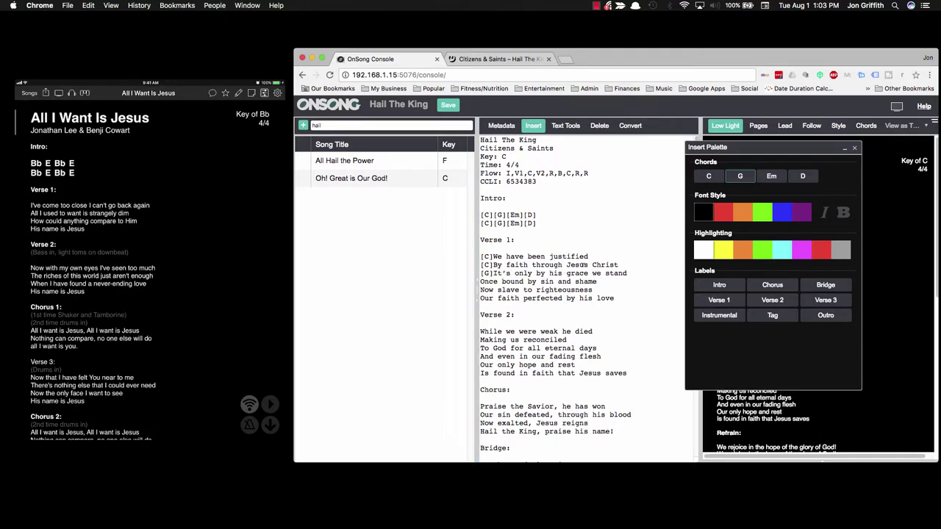
click(606, 273)
click(803, 175)
Add C before 'Once bound', C before 'Now slave', G before 'Our faith', D before 'love'.
click(481, 282)
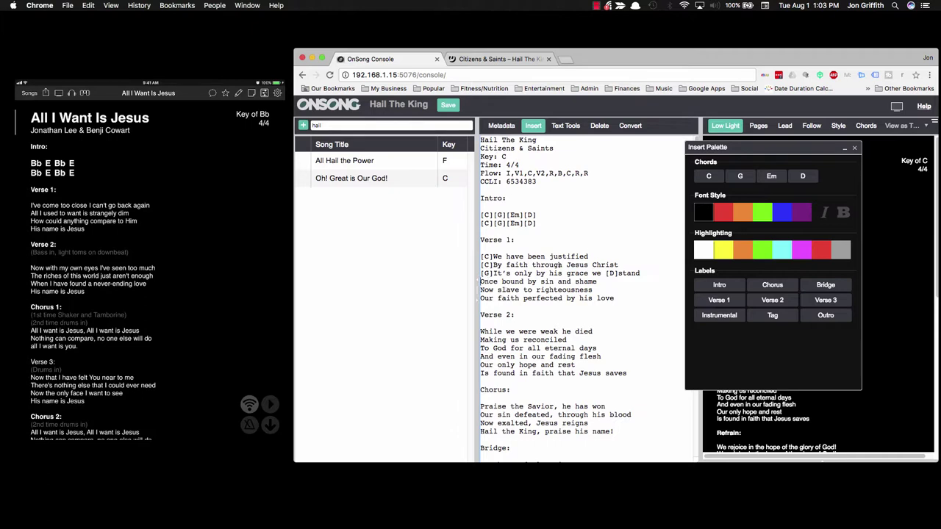
click(707, 178)
click(482, 289)
click(708, 177)
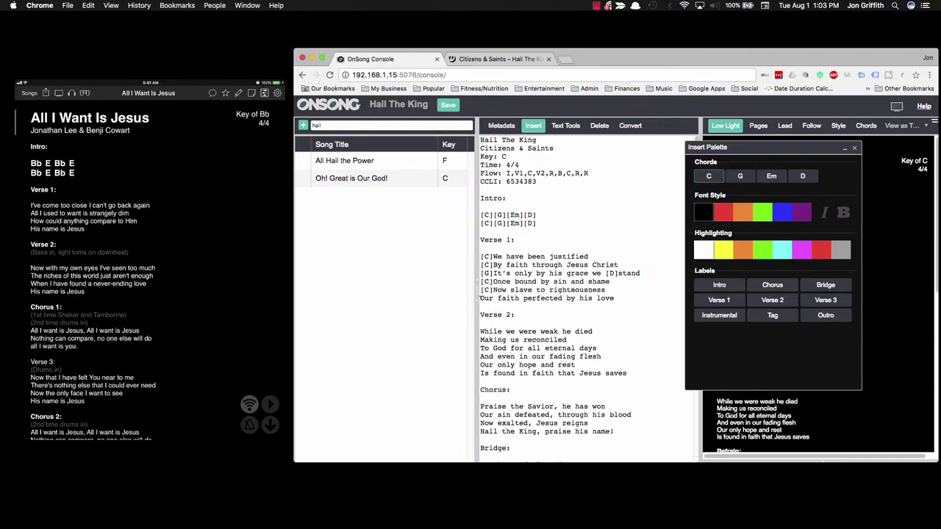
click(481, 298)
click(739, 177)
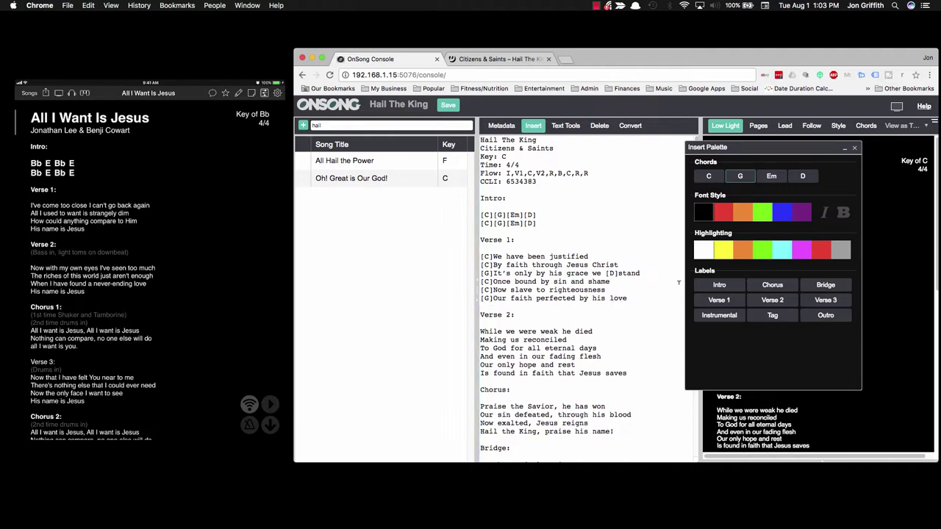
click(605, 299)
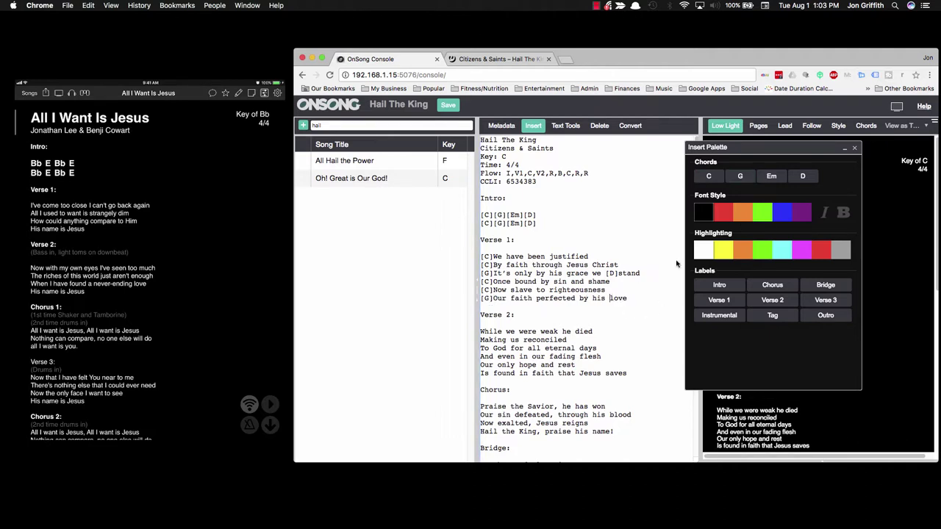
click(802, 176)
Insert C and G chords at the start of the Verse 2 lyric lines.
click(481, 331)
click(708, 177)
click(481, 340)
click(709, 176)
click(481, 348)
click(740, 176)
click(529, 406)
Place C, G, Em and D chords through the Chorus lyrics.
click(709, 177)
click(740, 176)
click(524, 356)
click(771, 176)
click(608, 355)
click(802, 177)
click(709, 176)
click(739, 177)
click(771, 176)
click(802, 176)
Add G, D and C chords to the Bridge lyric lines.
click(709, 176)
click(481, 359)
click(739, 176)
click(497, 367)
click(802, 177)
click(481, 376)
click(709, 176)
click(481, 392)
click(709, 176)
Chord the Refrain lines with G, Em, G and D.
click(593, 426)
click(740, 177)
click(493, 434)
click(771, 176)
click(592, 433)
click(739, 177)
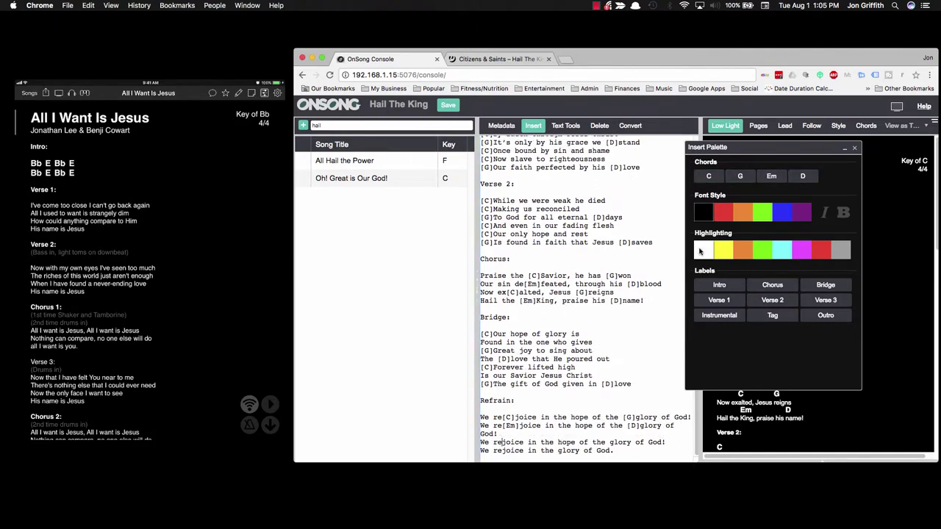
click(802, 177)
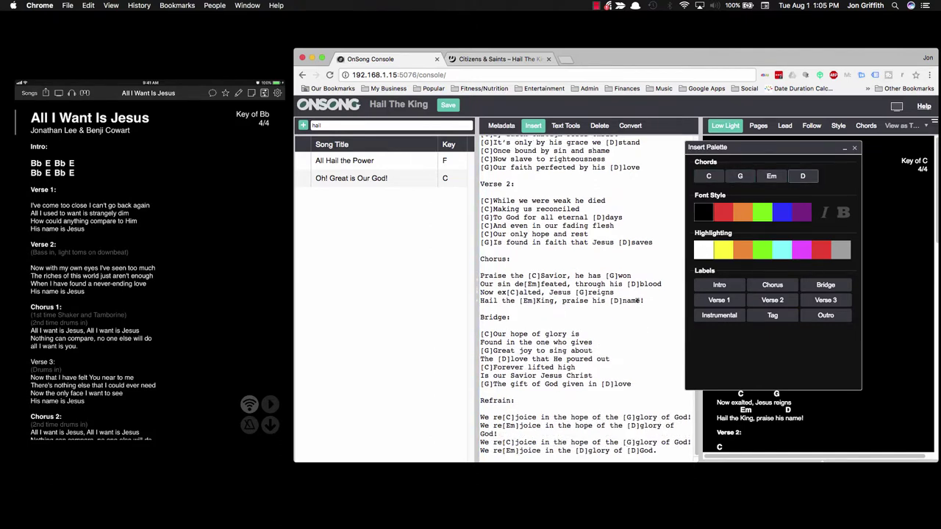
scroll(628, 296, up, 4)
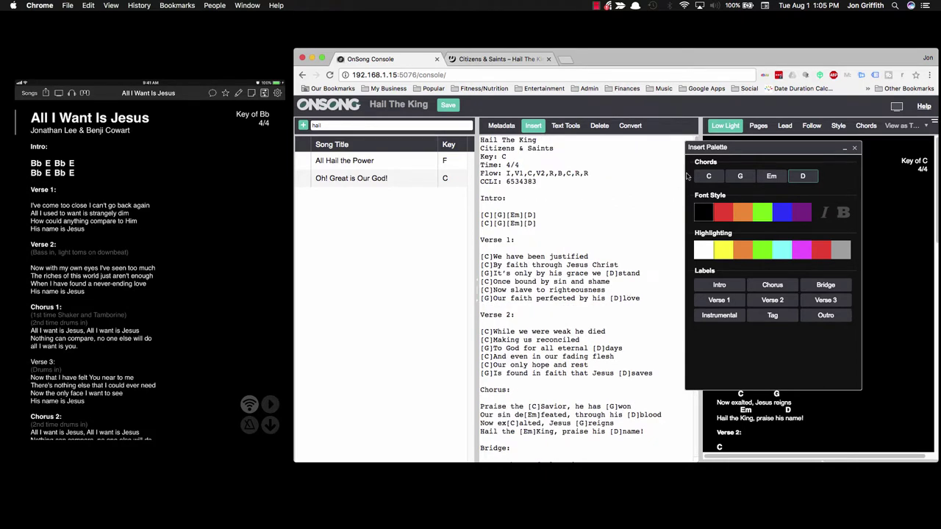
Close the chord palette, review the finished chart, and save Hail The King to the iPad.
click(854, 150)
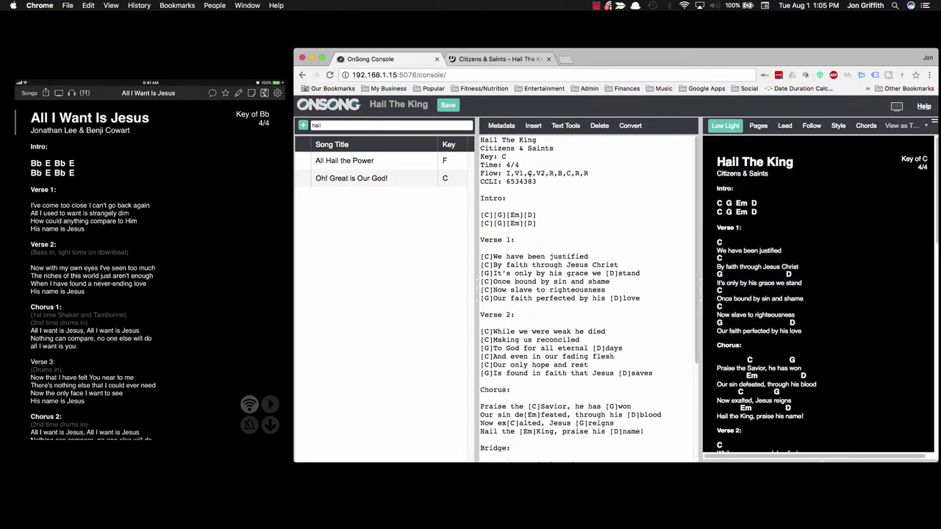
scroll(751, 235, down, 6)
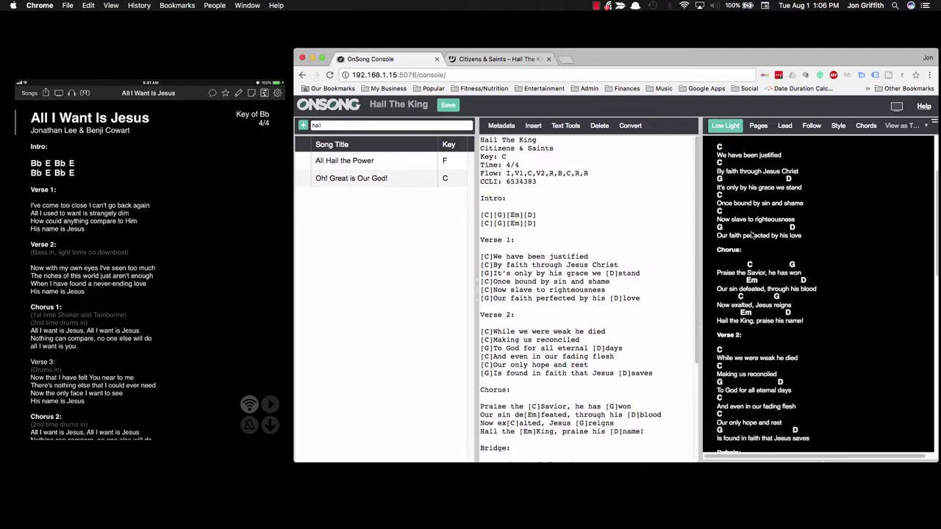
scroll(752, 234, down, 5)
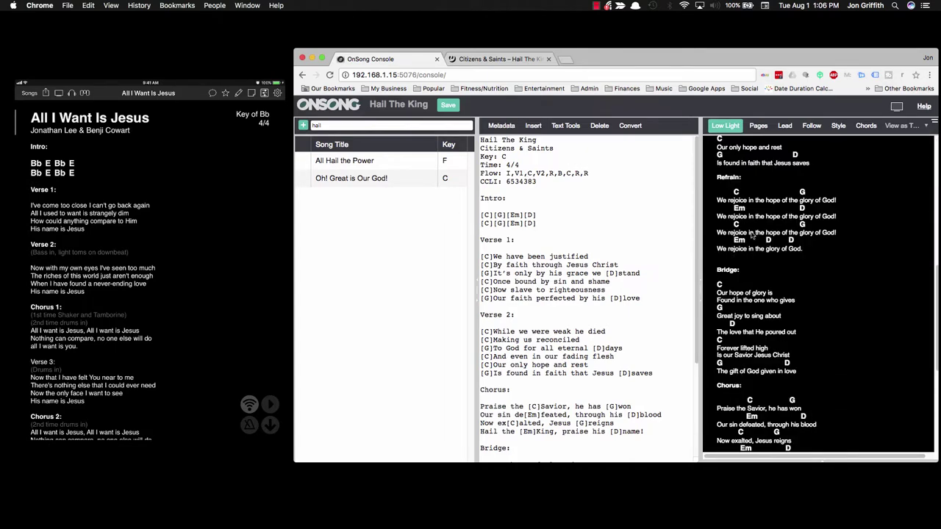
scroll(751, 234, down, 4)
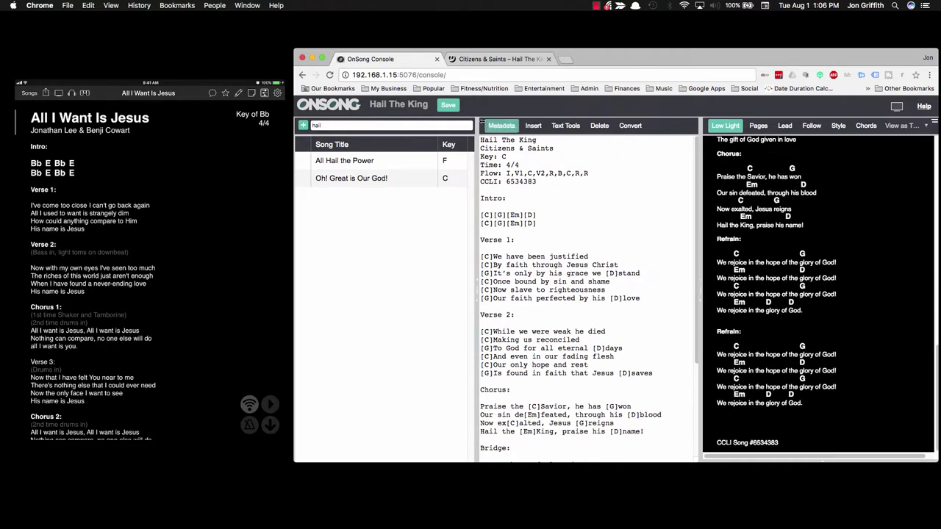
click(444, 106)
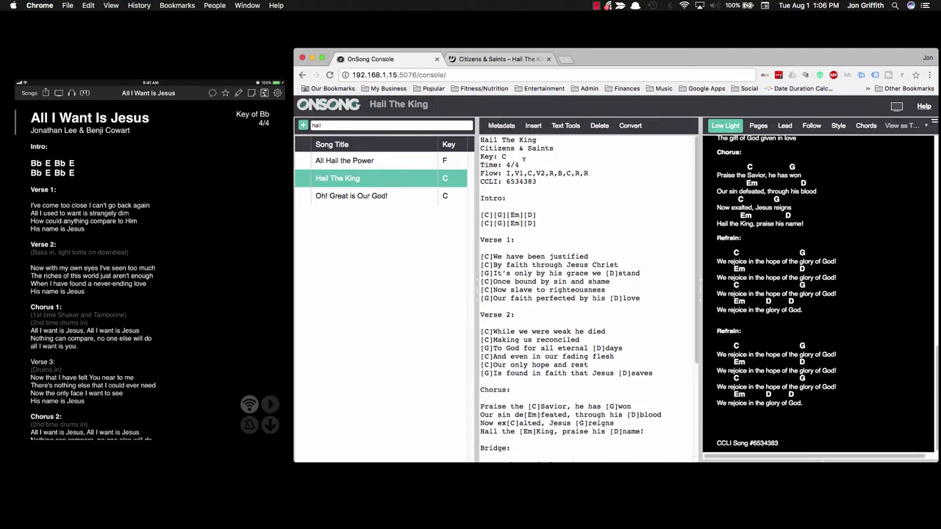
Turn on lead mode, then switch to All Hail the Power and back to Hail The King.
click(792, 128)
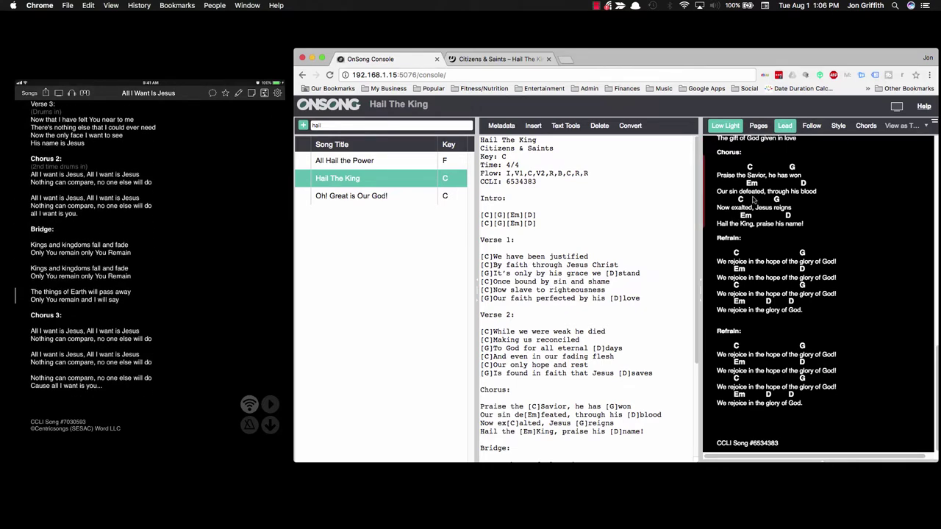
click(349, 168)
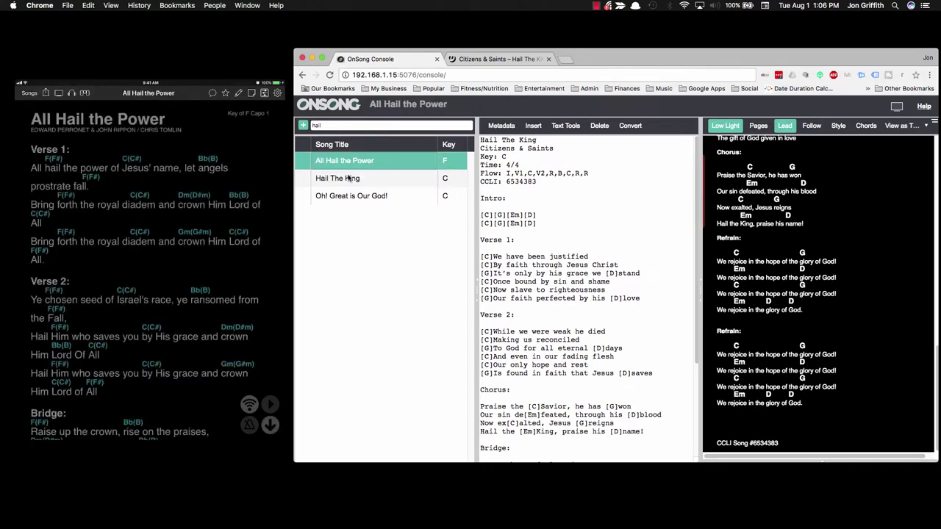
click(349, 178)
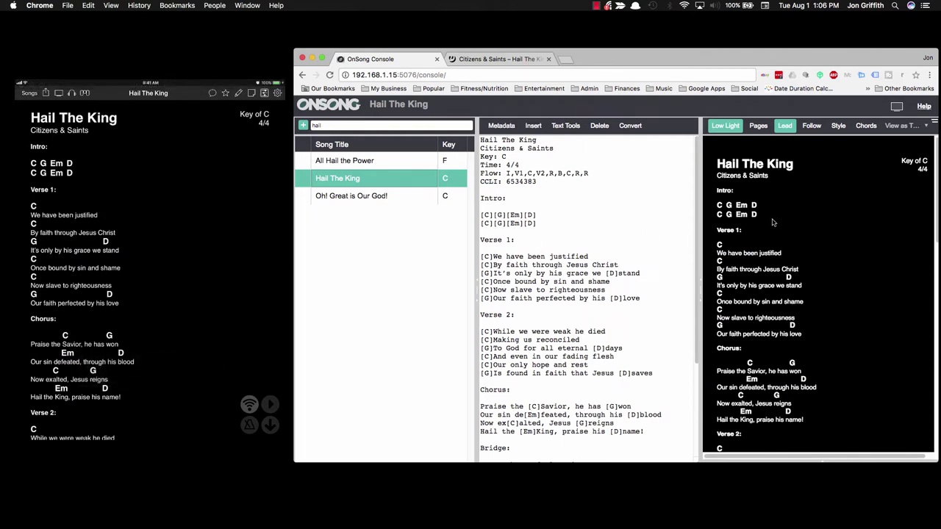
Jump the iPad display to Verse 1, then to the Chorus.
click(746, 256)
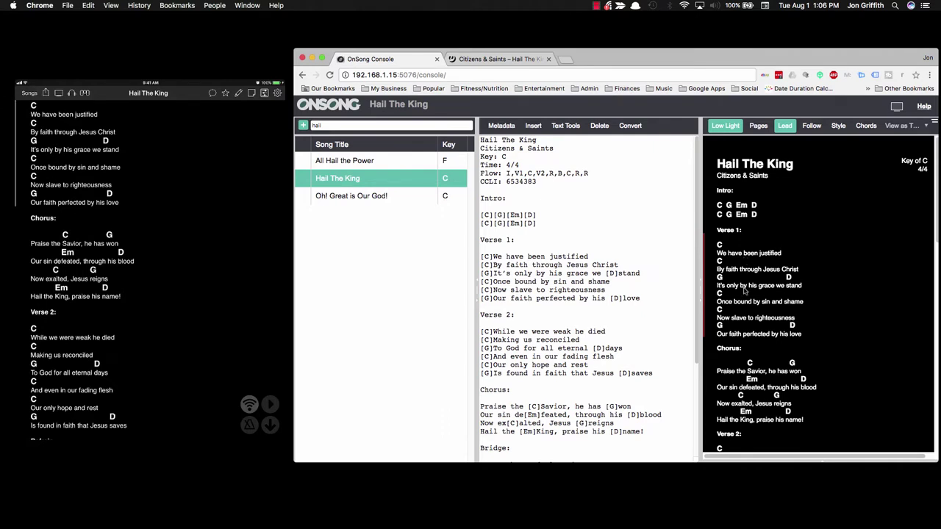
click(750, 393)
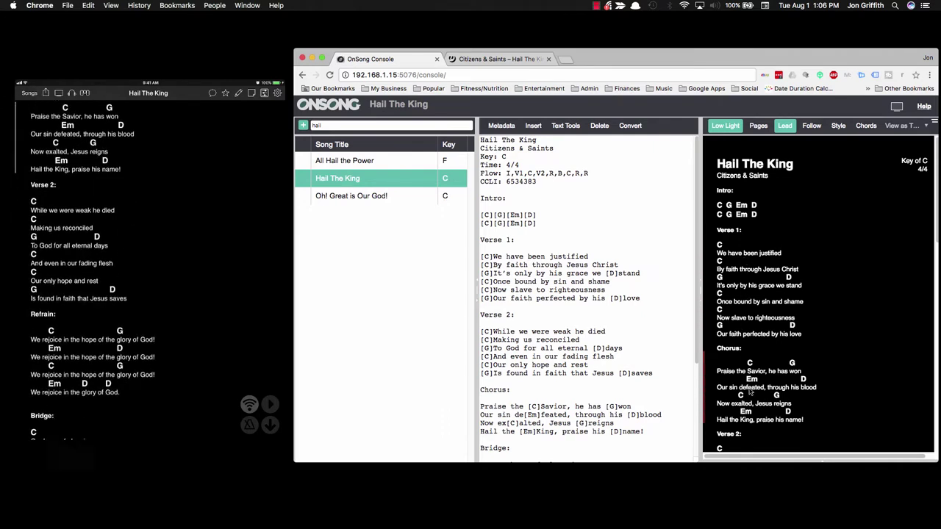
scroll(750, 393, down, 8)
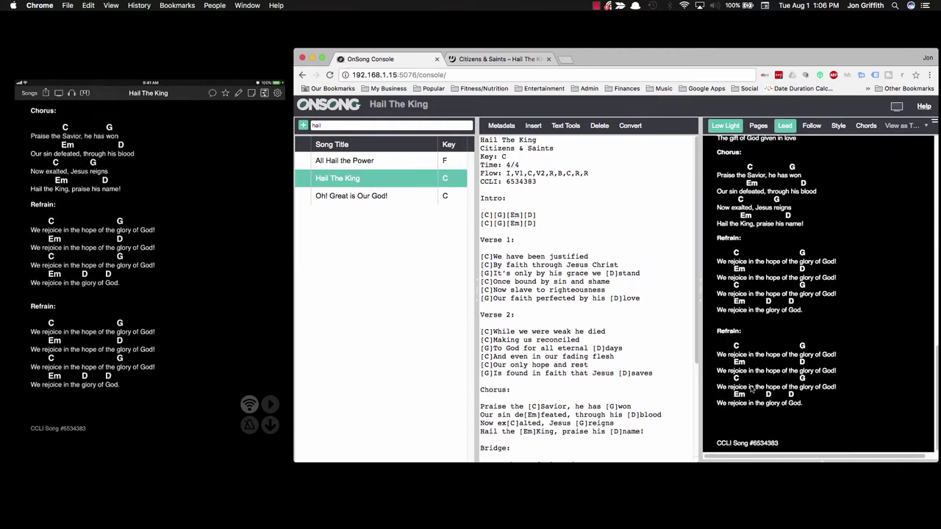
scroll(760, 277, up, 5)
scroll(759, 277, up, 10)
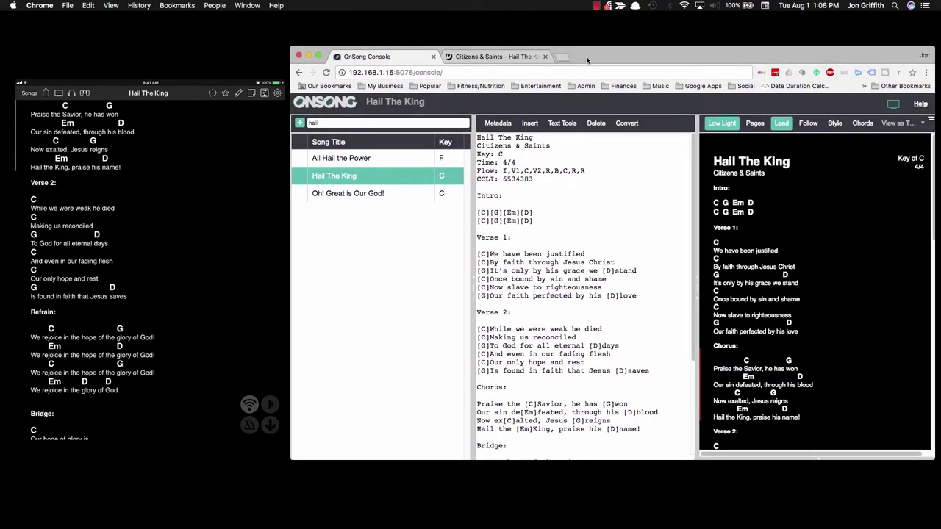
Enable the External Video preview widget on the iPad to show Verse 1's projected lyrics.
mouse_move(185, 89)
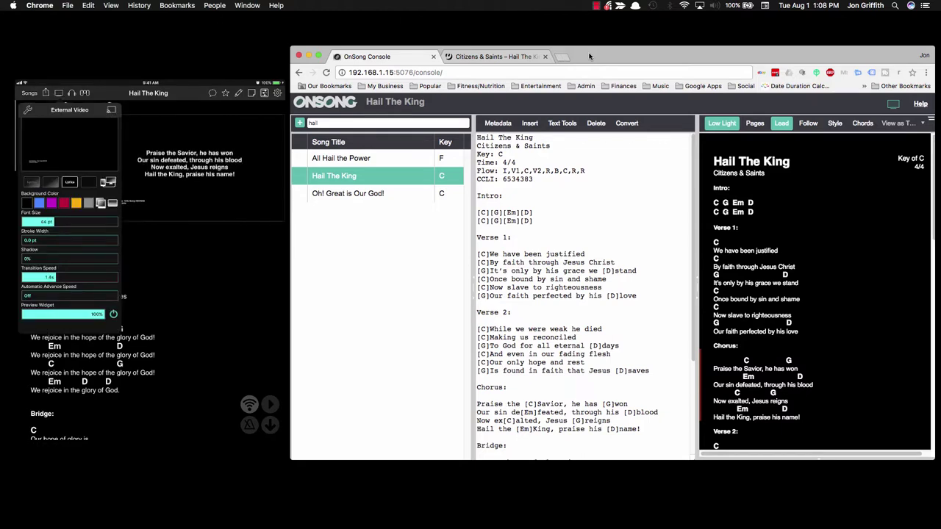
mouse_move(185, 175)
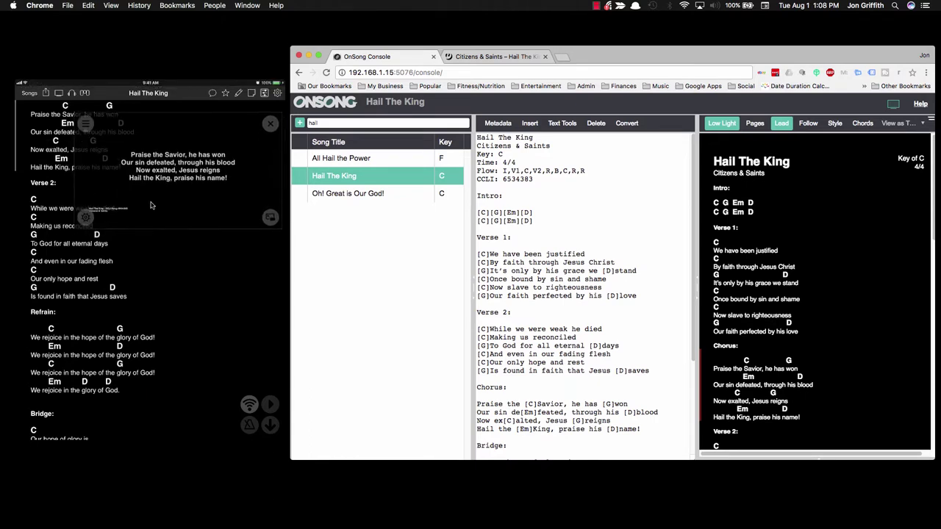
mouse_move(153, 243)
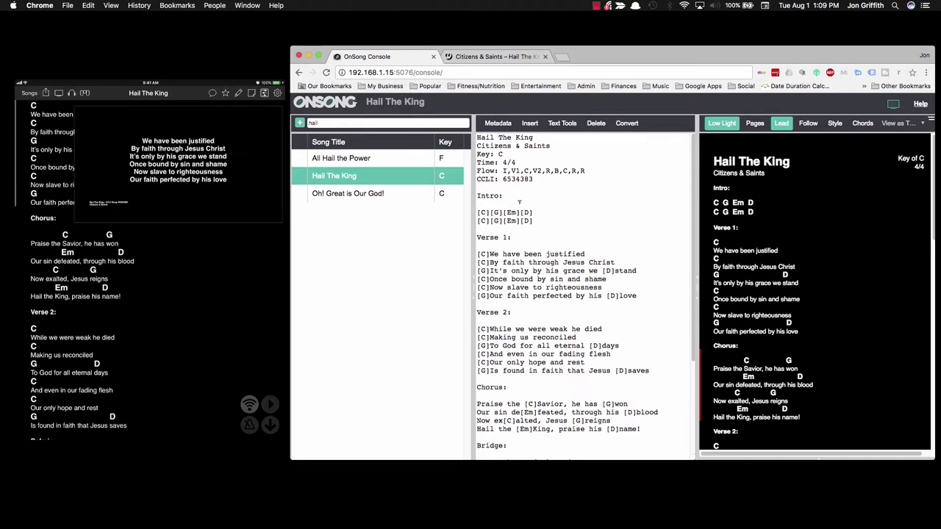
Break Verse 1 before 'It's only by his grace' and 'Now slave to righteousness', save, and project it.
click(478, 266)
key(Return)
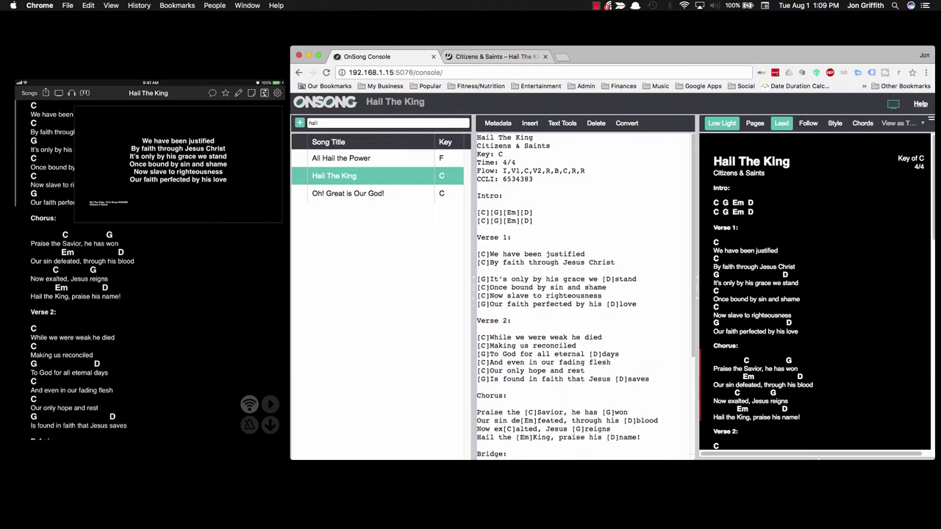
key(Down)
key(Down)
key(Return)
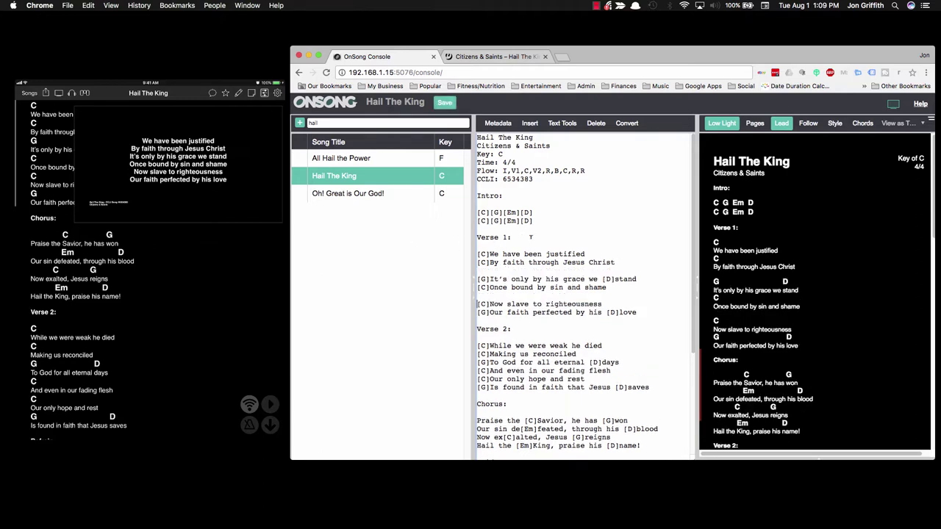
click(445, 106)
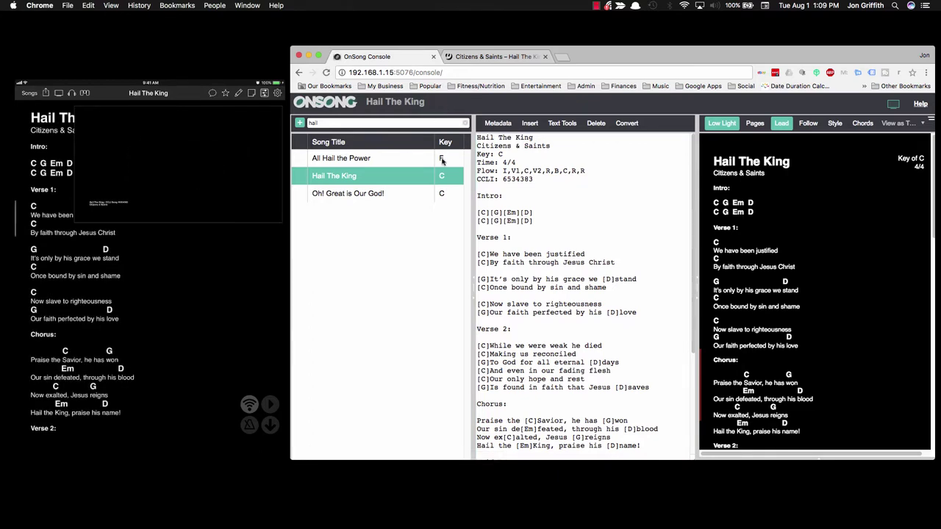
click(487, 254)
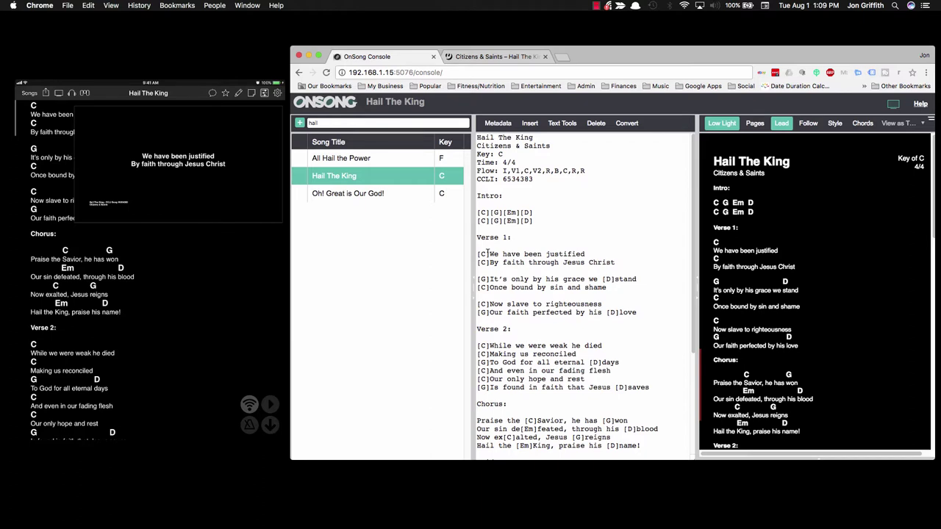
mouse_move(28, 123)
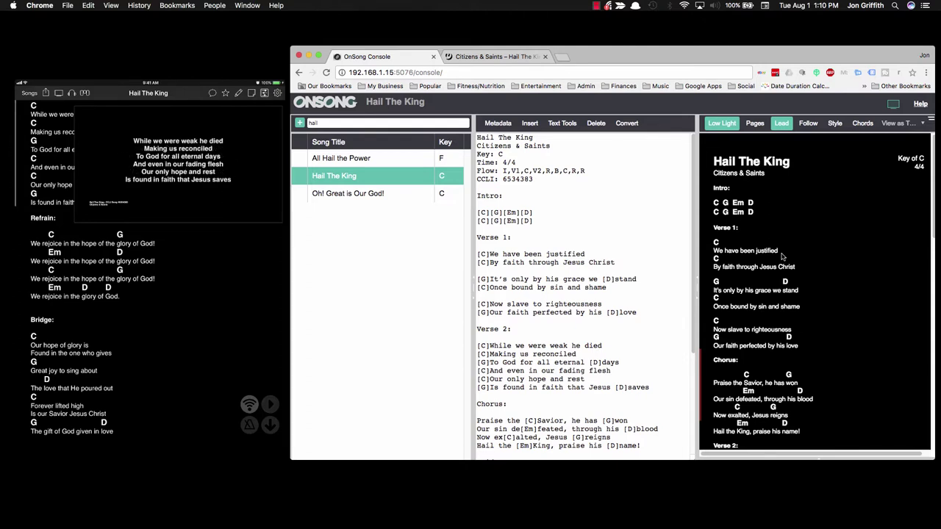
Split Verse 2 with blank lines before 'To God for all eternal days' and 'Our only hope and rest'.
click(478, 361)
key(Return)
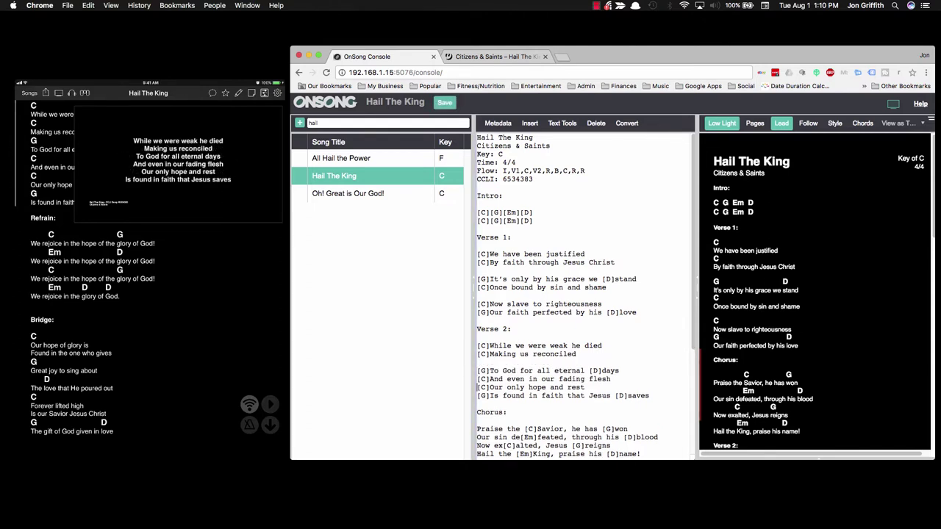
key(Down)
key(Down)
key(Return)
scroll(508, 339, down, 2)
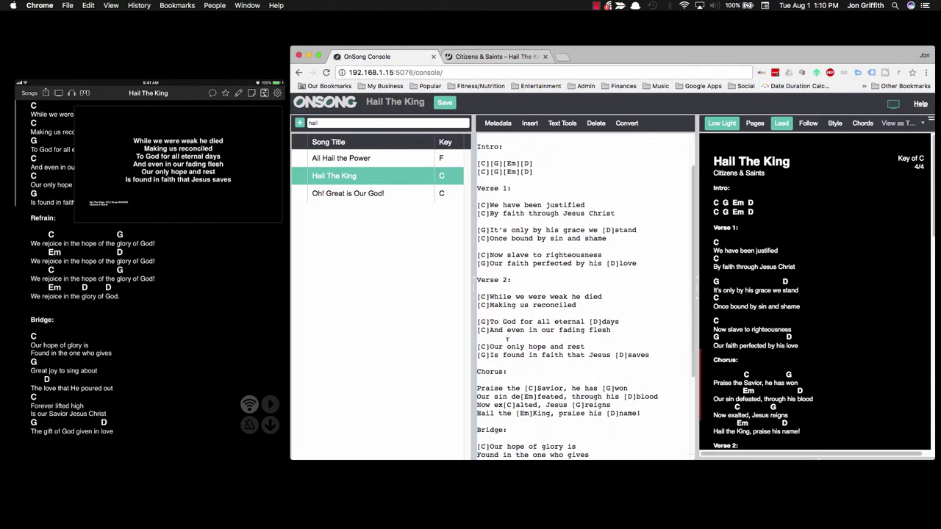
Add blank lines before 'Now exalted, Jesus reigns', 'Great joy to sing about' and 'Forever lifted high'.
click(477, 406)
key(Return)
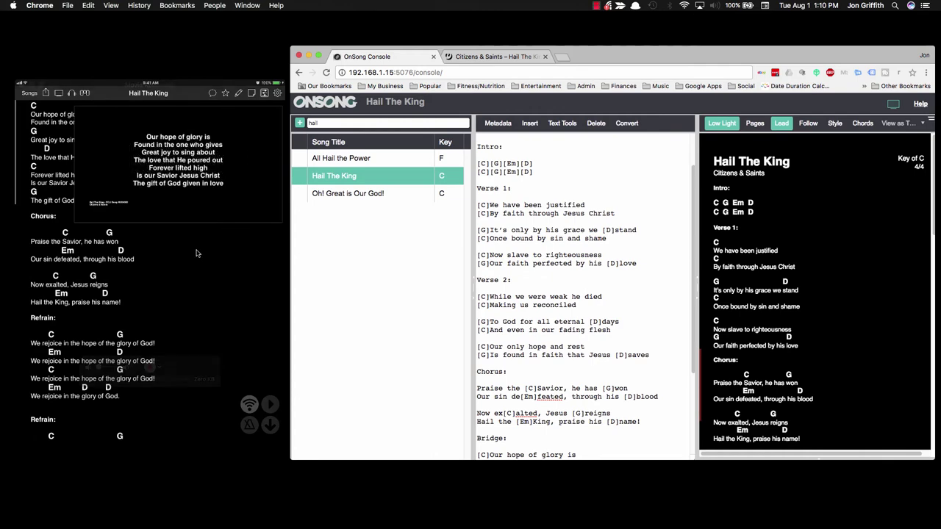
scroll(524, 331, down, 5)
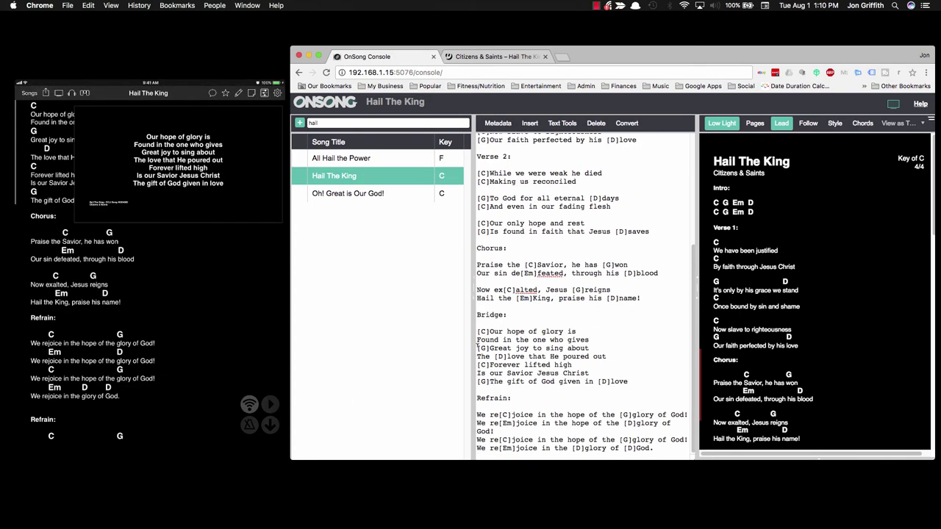
key(Return)
click(477, 373)
key(Return)
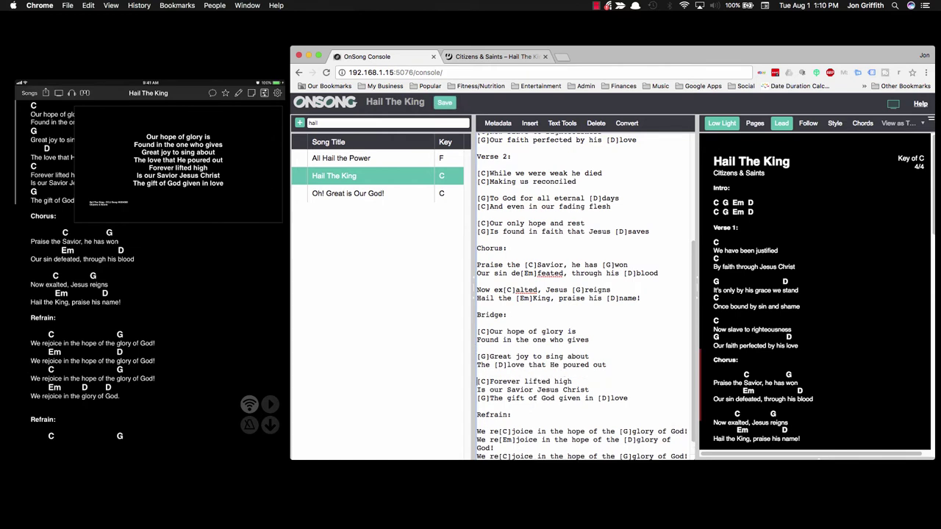
Split the Refrain into two two-line chunks and save the song.
scroll(505, 341, down, 1)
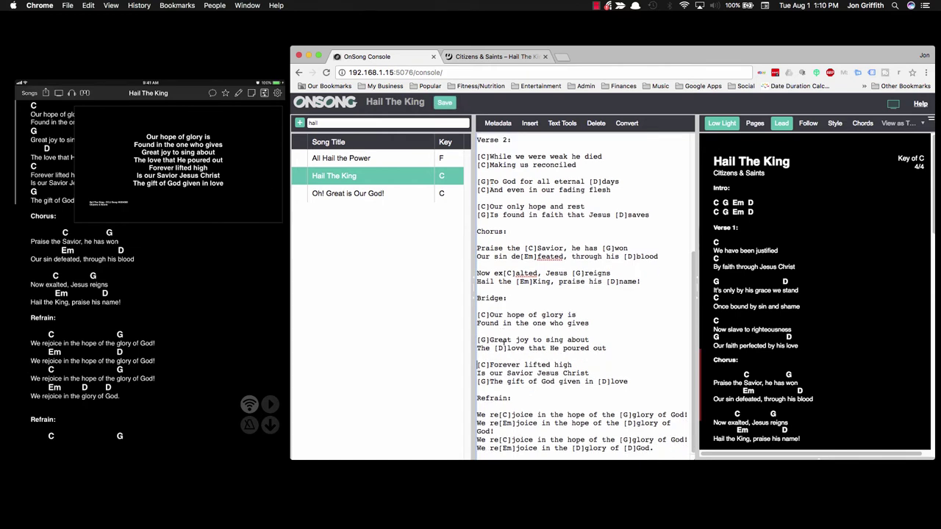
click(512, 397)
click(477, 440)
key(Return)
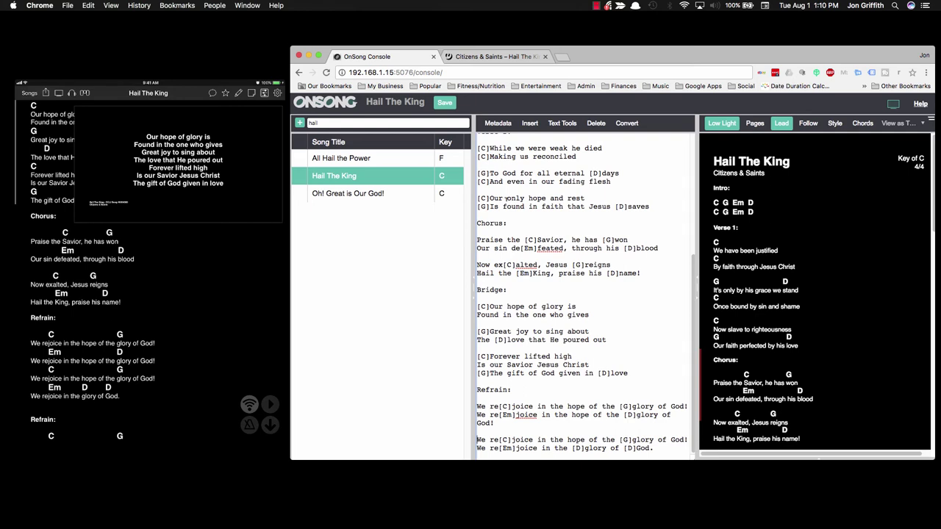
click(444, 104)
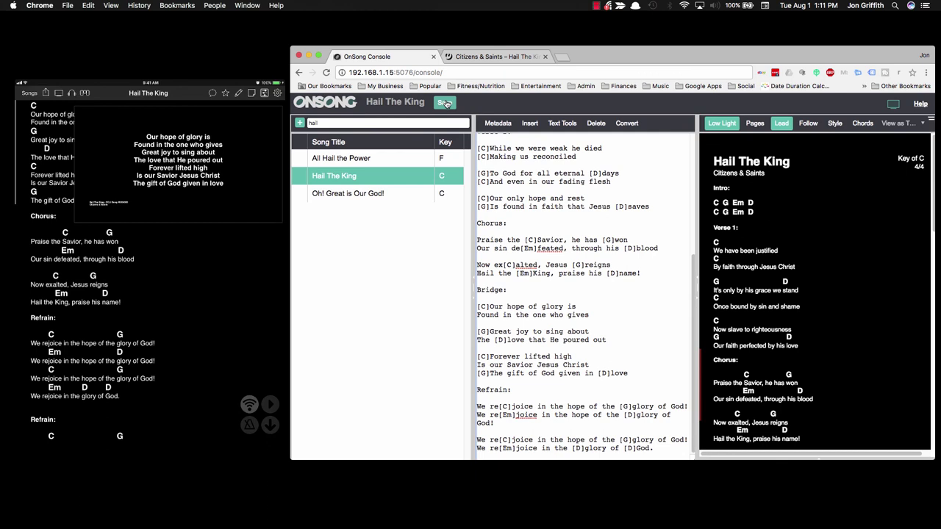